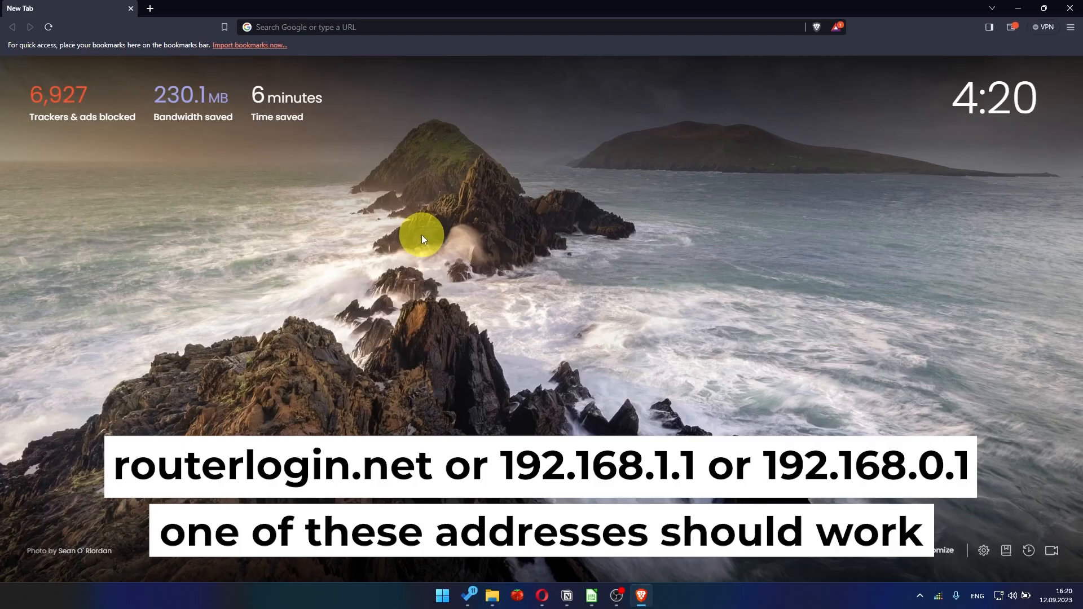
- Load 192.168.1.1 in Brave, skip the smartphone app option and accept the NETGEAR terms
{"action": "left_click", "coordinate": [491, 35]}
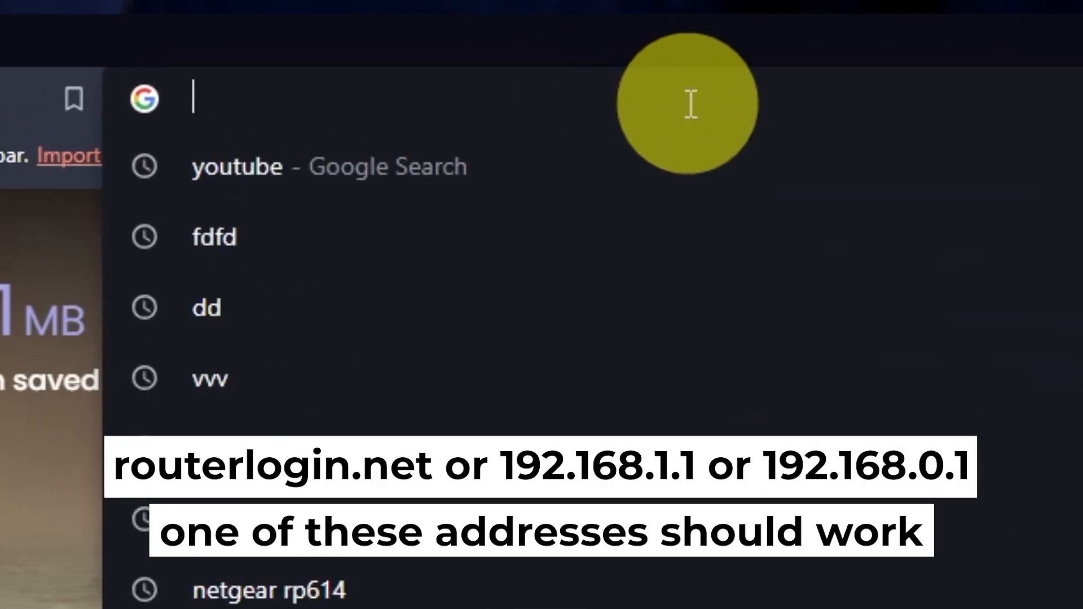
{"action": "type", "text": "192.168.1.1"}
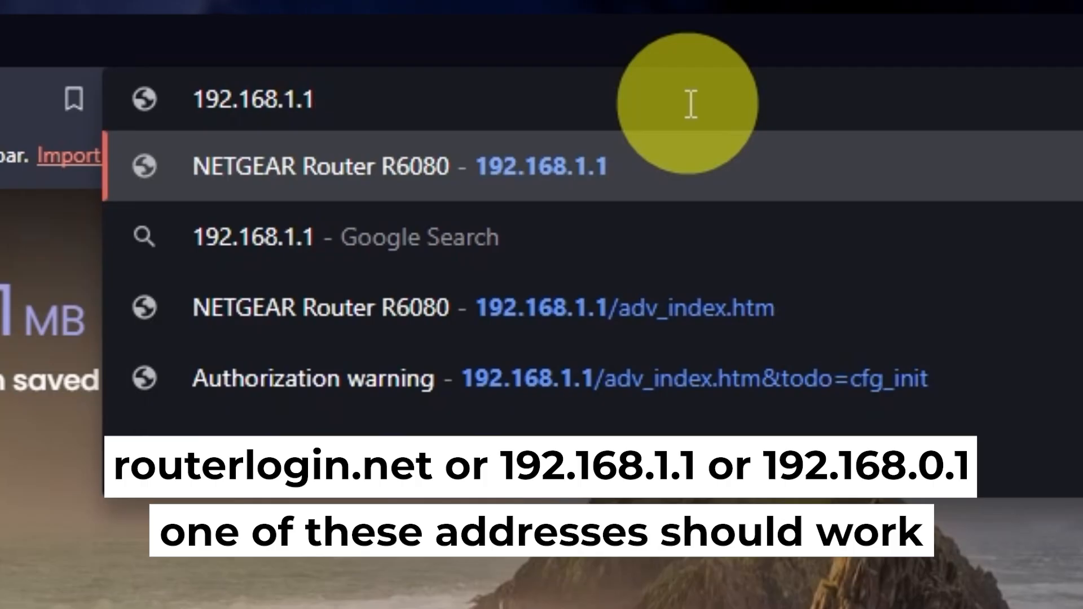
{"action": "key", "text": "Return"}
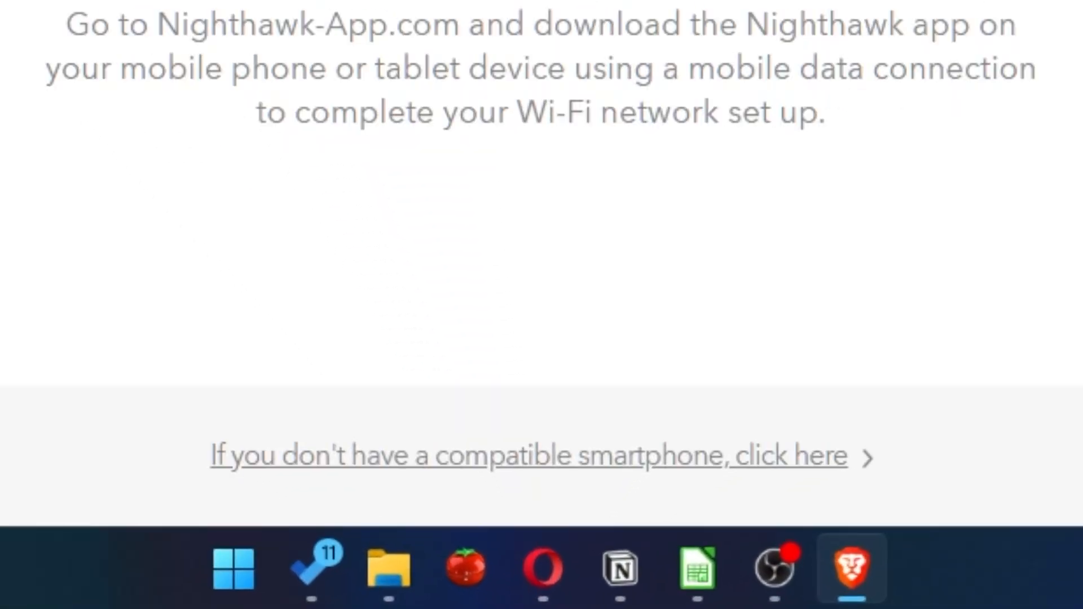
{"action": "left_click", "coordinate": [579, 466]}
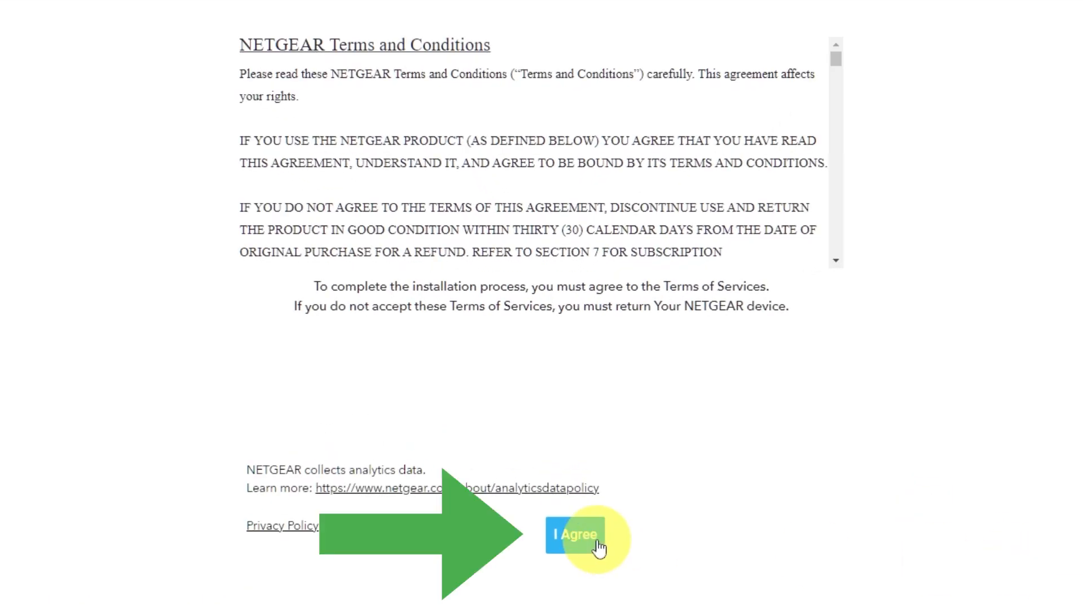
{"action": "left_click", "coordinate": [576, 536]}
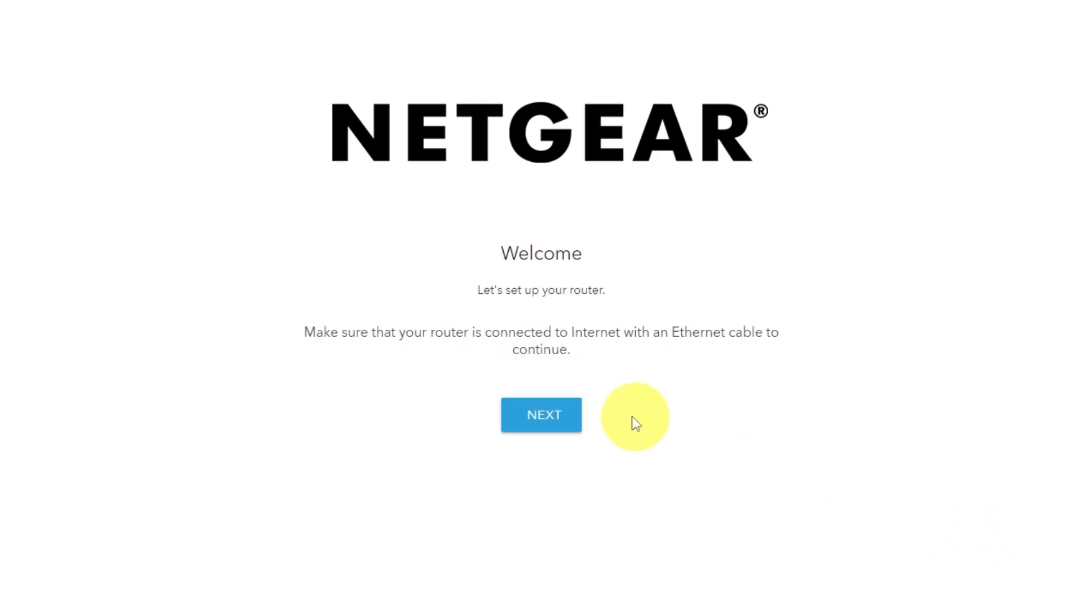
- Start router setup, confirm the detected internet connection, and select the New Password field
{"action": "left_click", "coordinate": [558, 423]}
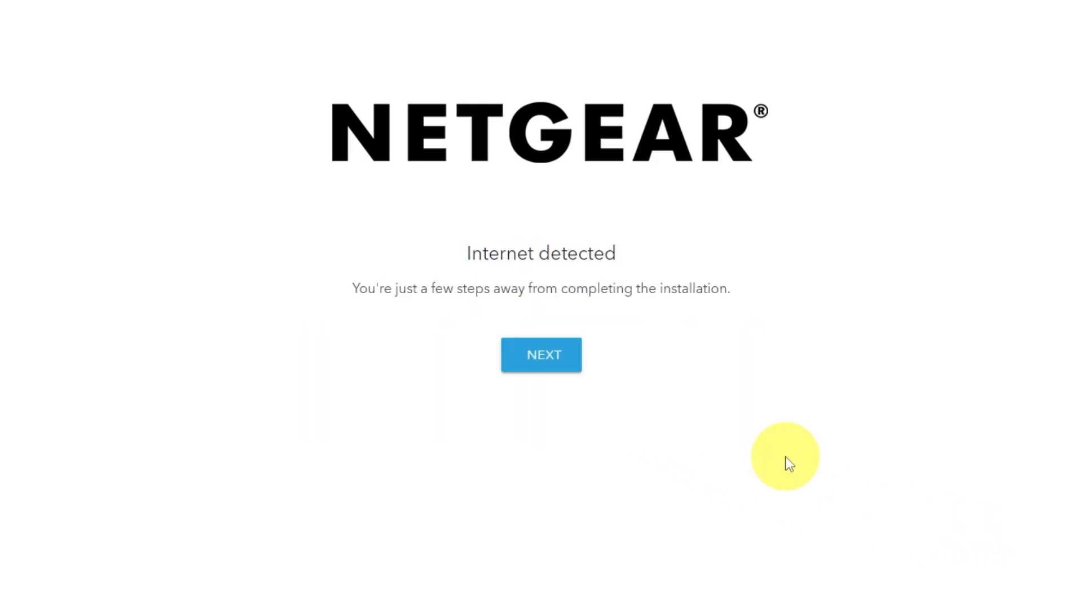
{"action": "left_click", "coordinate": [547, 369]}
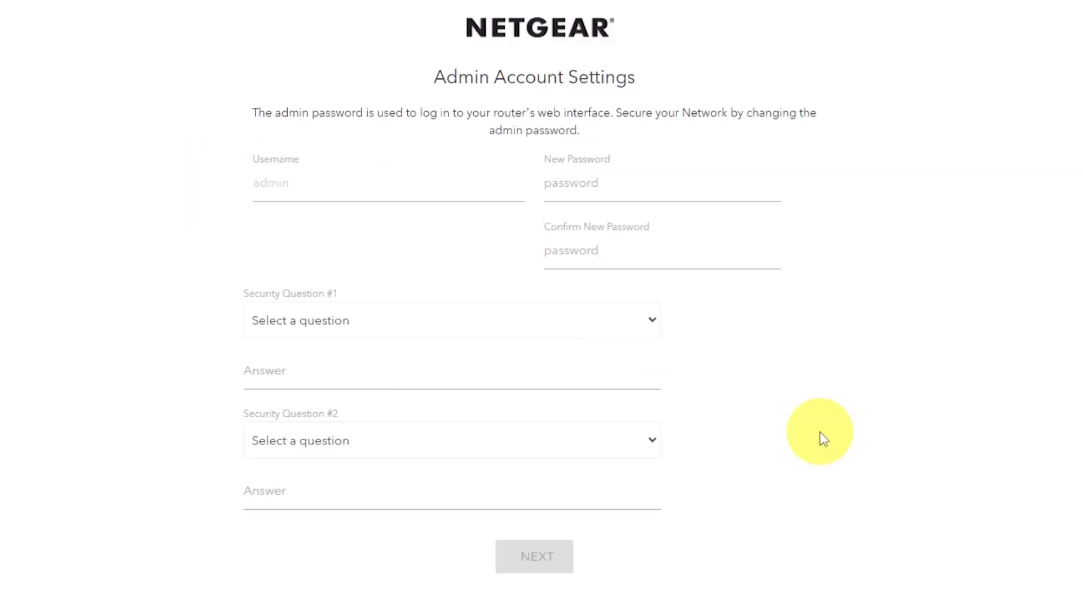
{"action": "left_click", "coordinate": [614, 184]}
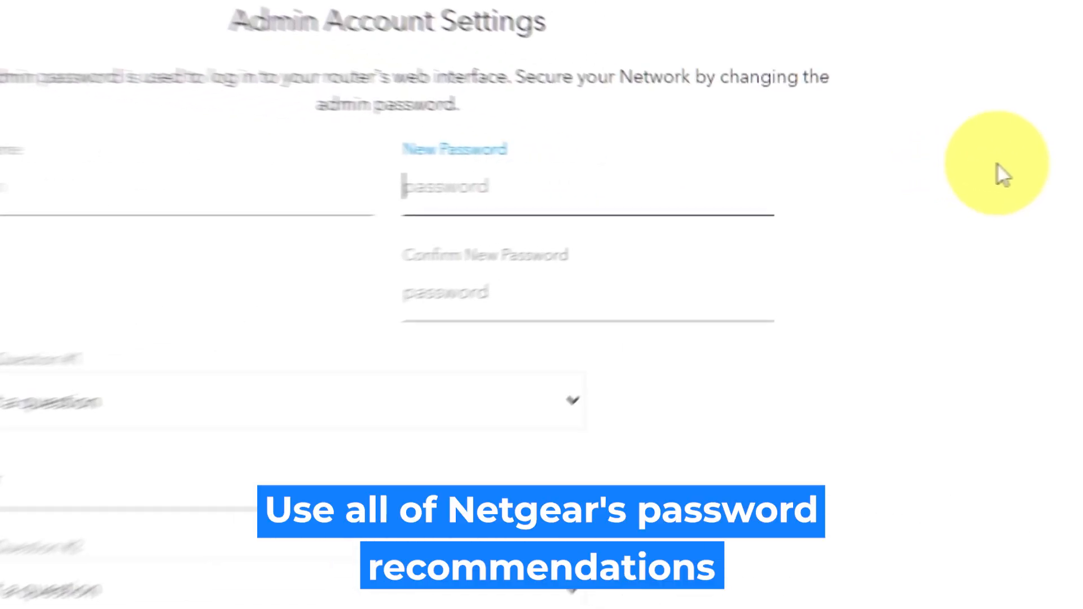
- Enter and confirm the new admin password
{"action": "type", "text": "P"}
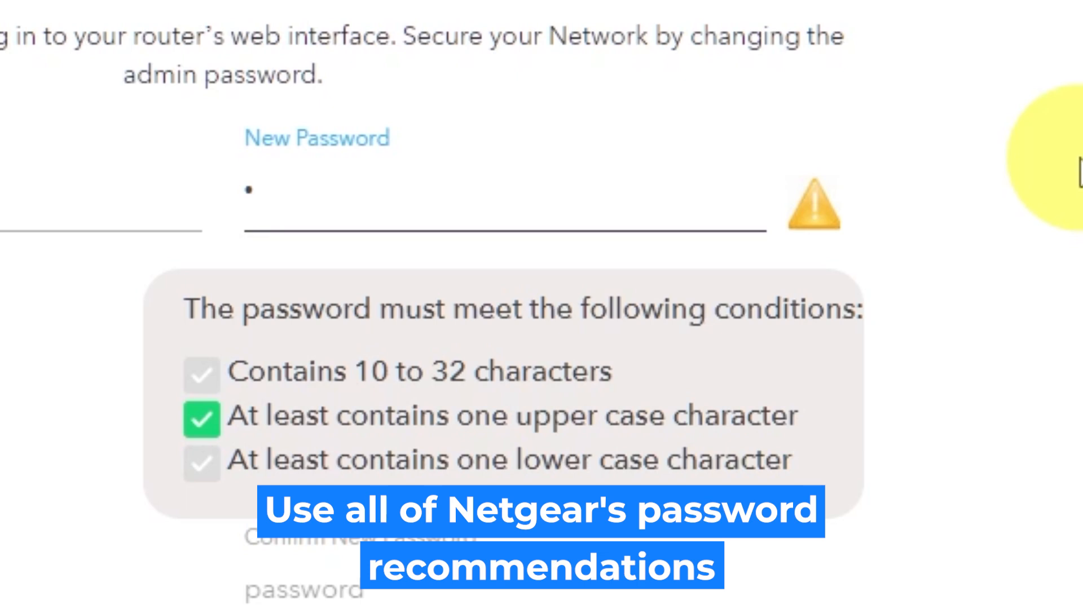
{"action": "type", "text": "assword"}
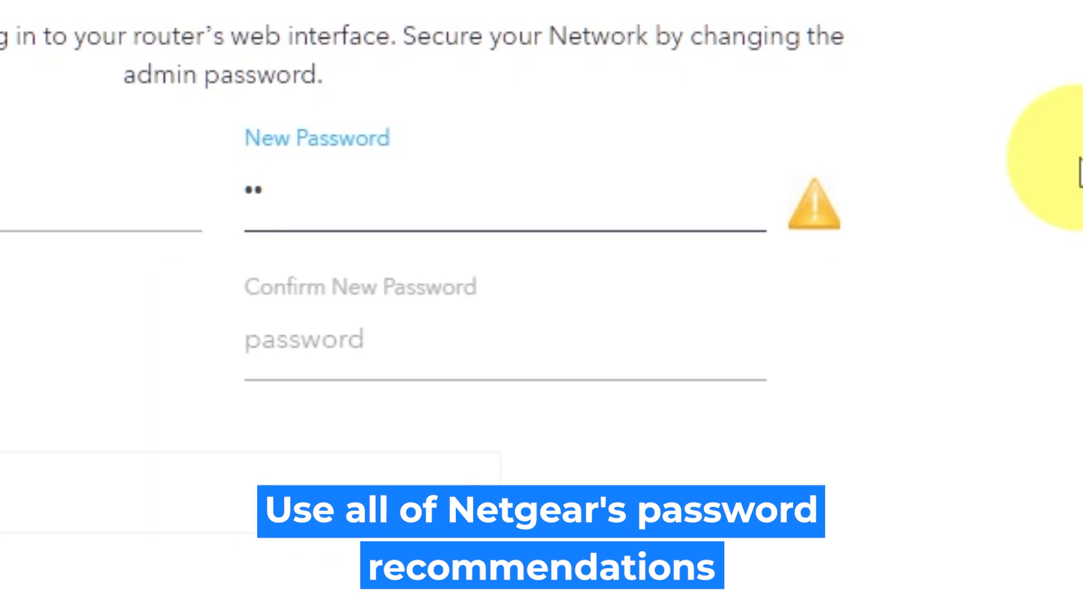
{"action": "type", "text": "1"}
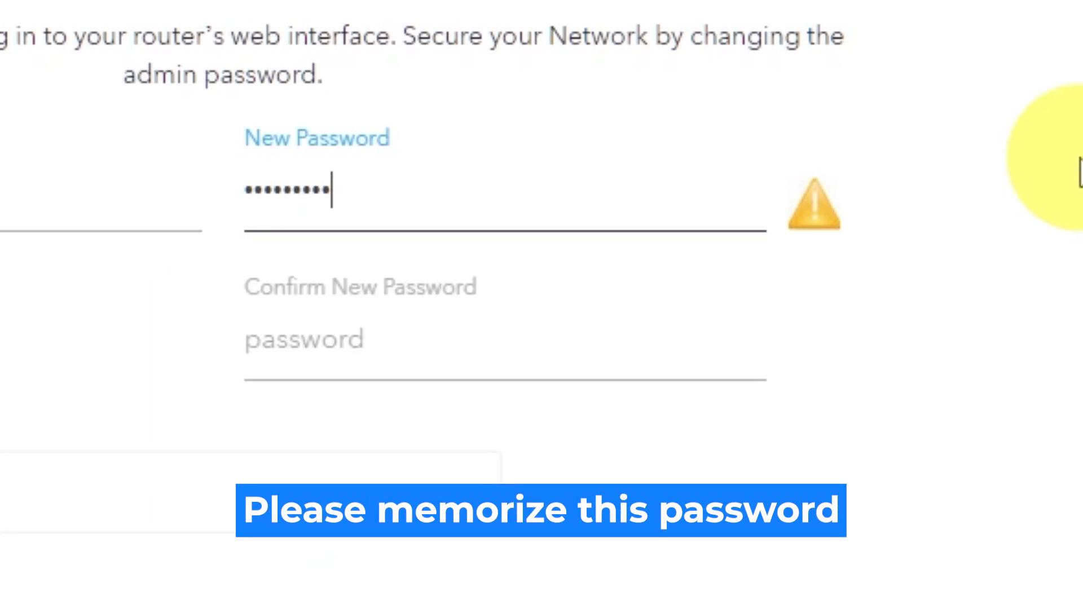
{"action": "left_click", "coordinate": [660, 341]}
{"action": "type", "text": "Password"}
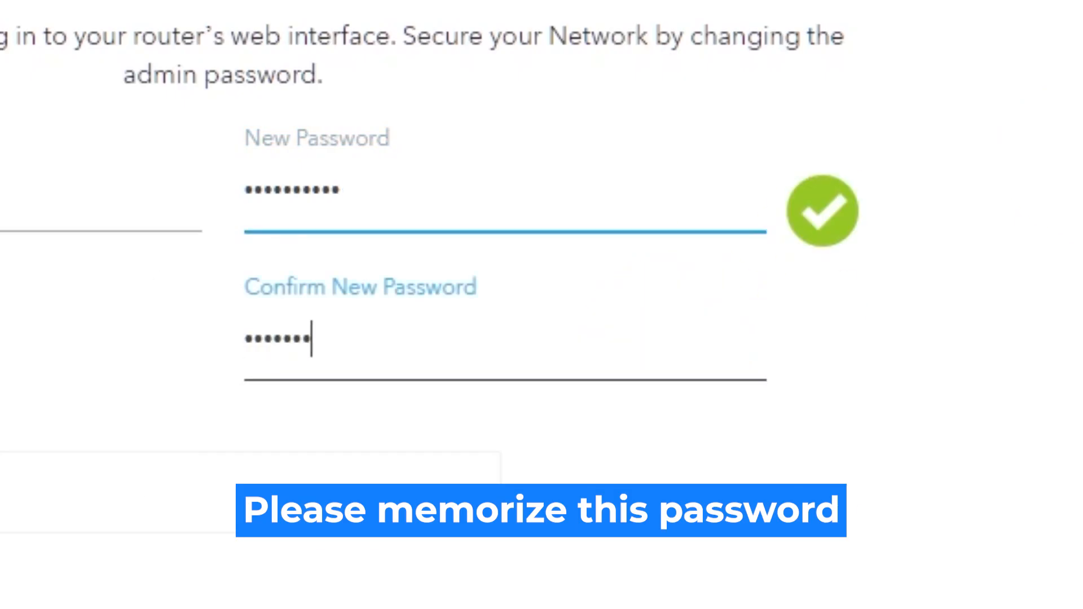
{"action": "type", "text": "12"}
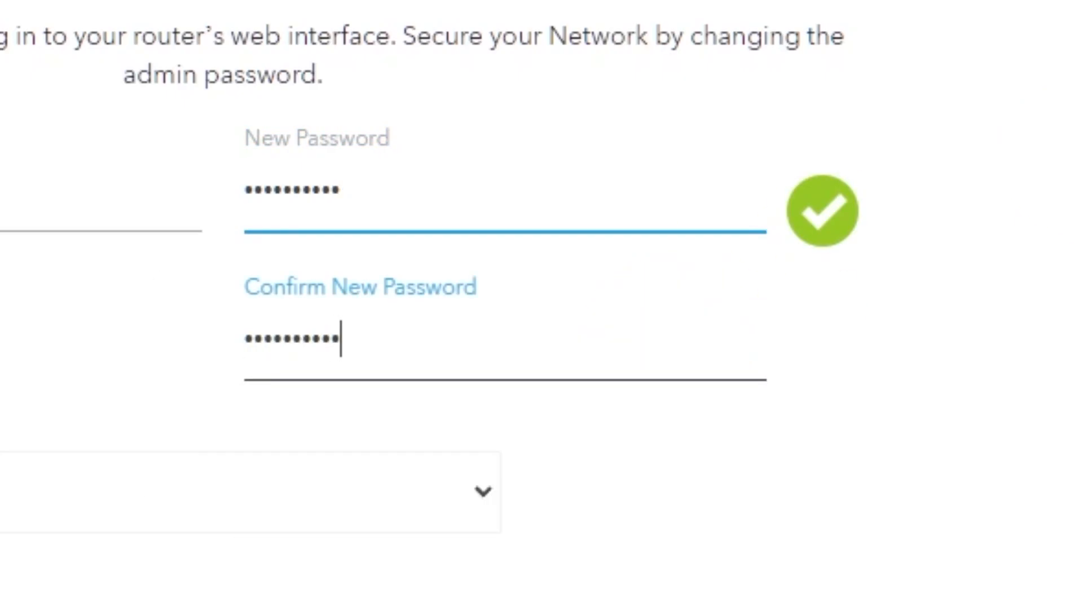
- Pick the NETGEAR product and best friend's first name security questions, answer both, and submit
{"action": "left_click", "coordinate": [805, 119]}
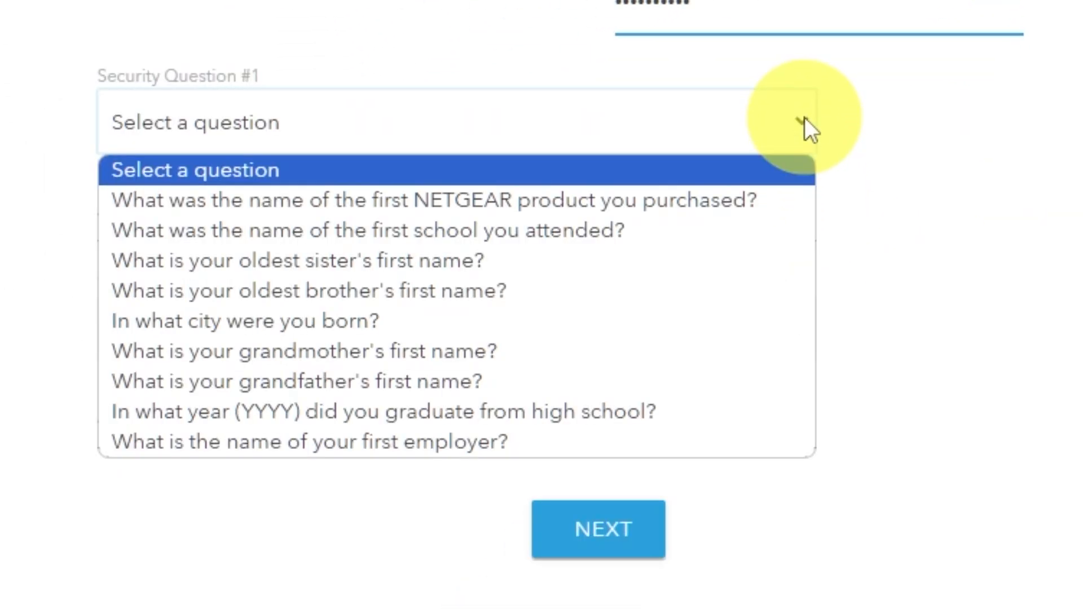
{"action": "left_click", "coordinate": [733, 200]}
{"action": "left_click", "coordinate": [659, 220]}
{"action": "type", "text": "999"}
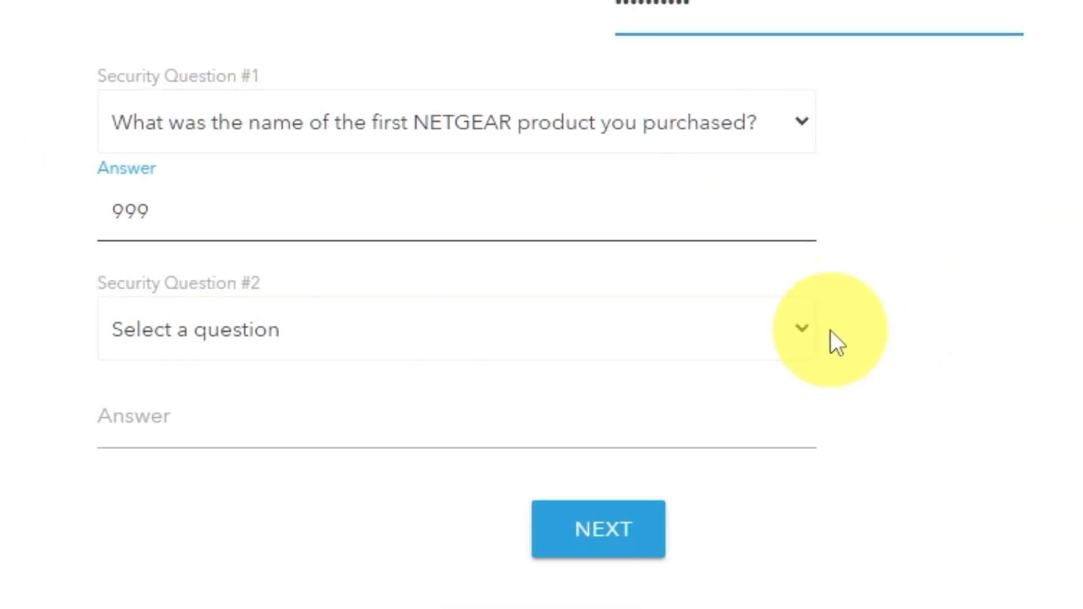
{"action": "left_click", "coordinate": [801, 334]}
{"action": "left_click", "coordinate": [452, 605]}
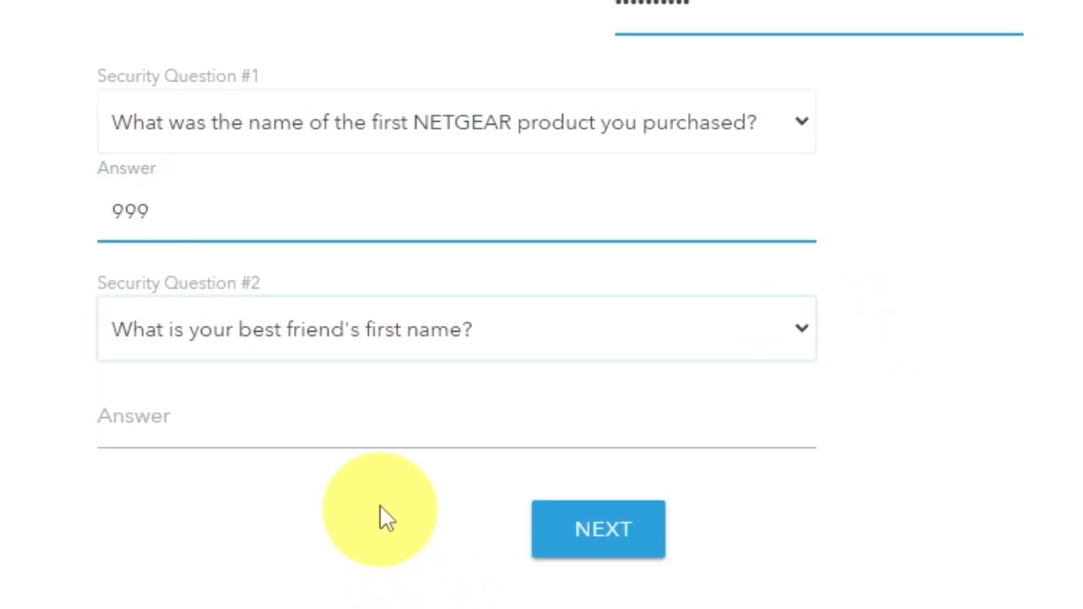
{"action": "left_click", "coordinate": [398, 433]}
{"action": "type", "text": "bob"}
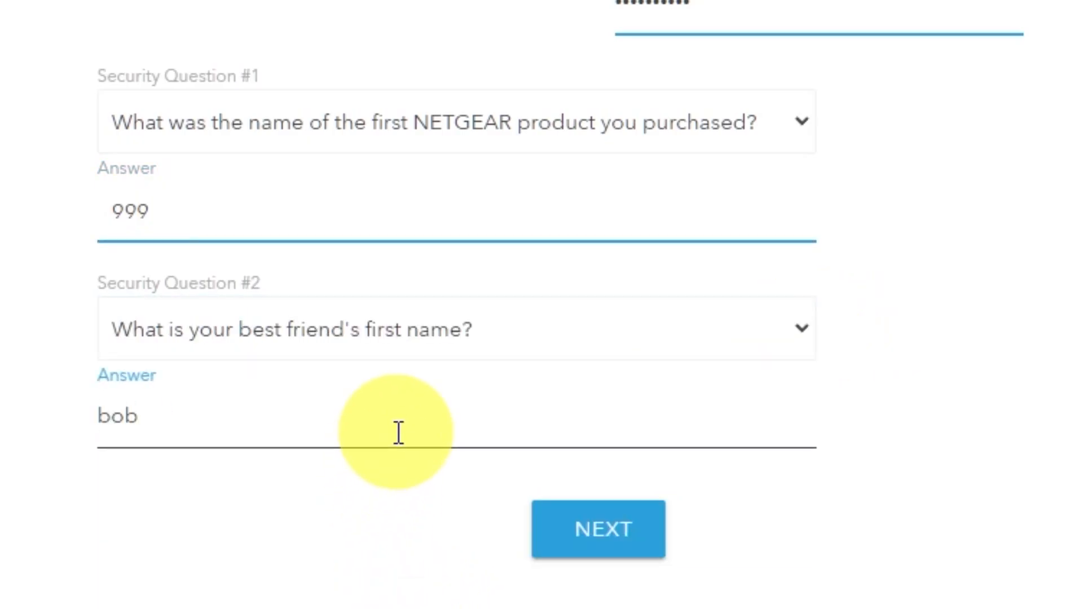
{"action": "left_click", "coordinate": [631, 539]}
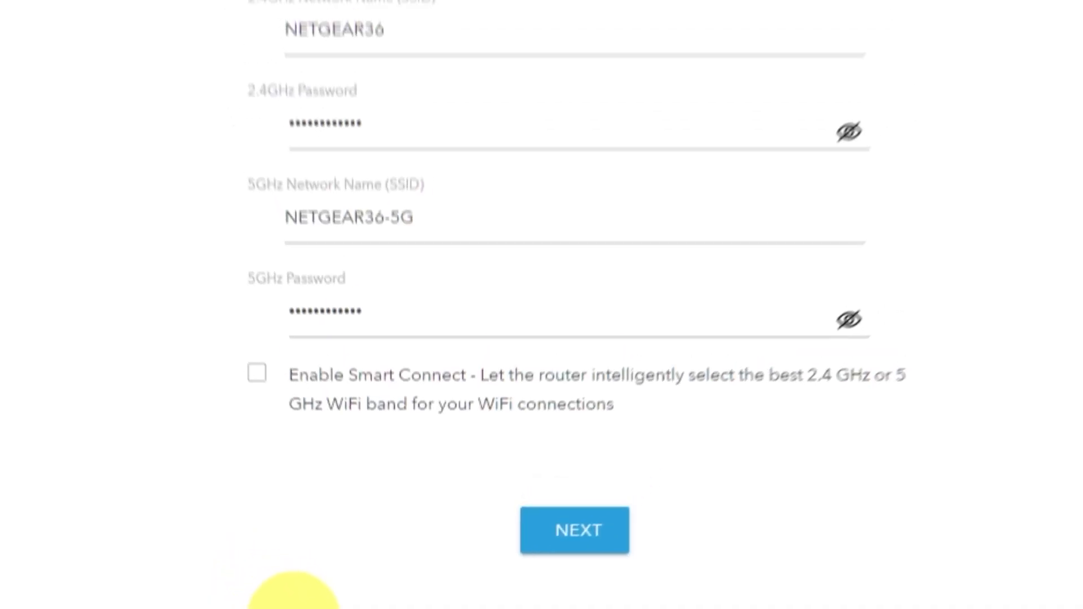
- Review the NETGEAR36 and NETGEAR36-5G names and passwords, keeping the defaults, and save
{"action": "left_click", "coordinate": [755, 271]}
{"action": "left_click", "coordinate": [755, 416]}
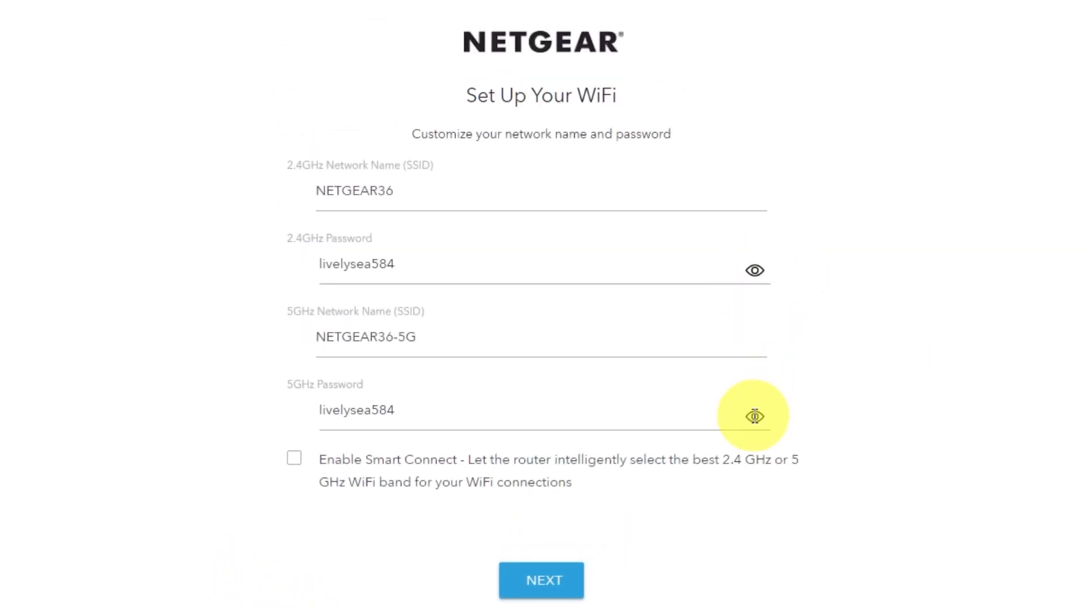
{"action": "left_click", "coordinate": [755, 416]}
{"action": "left_click", "coordinate": [755, 270]}
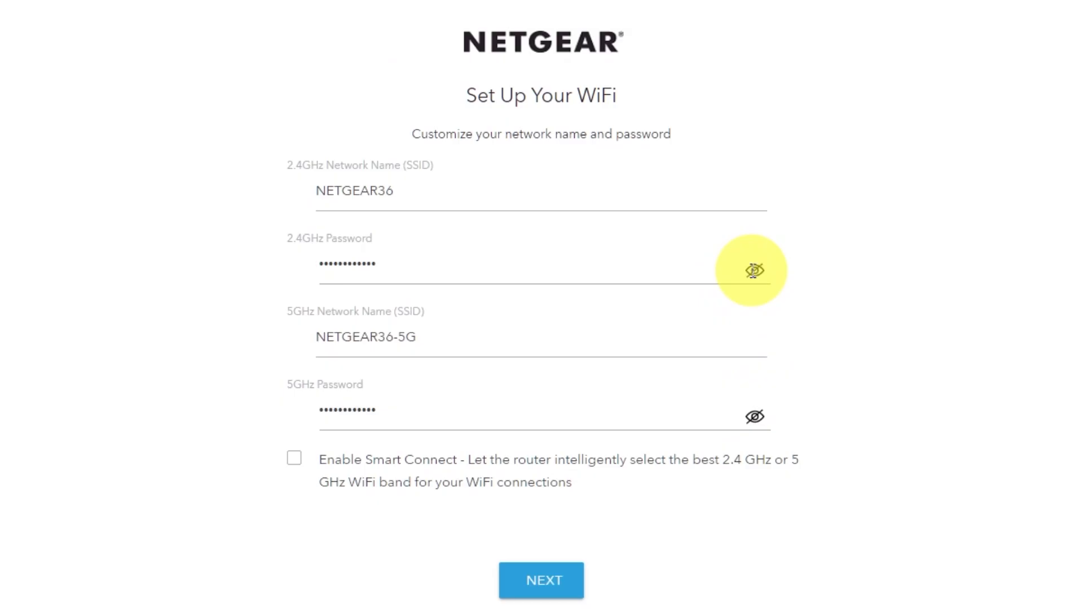
{"action": "left_click", "coordinate": [359, 190]}
{"action": "left_click_drag", "start_coordinate": [383, 337], "coordinate": [417, 338]}
{"action": "left_click", "coordinate": [375, 416]}
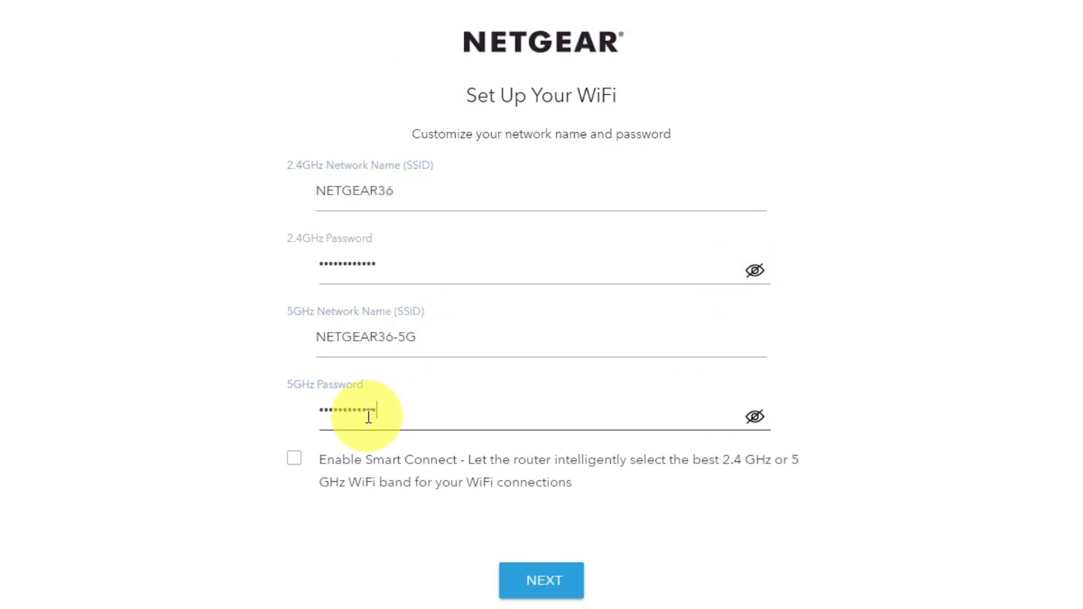
{"action": "left_click", "coordinate": [565, 574]}
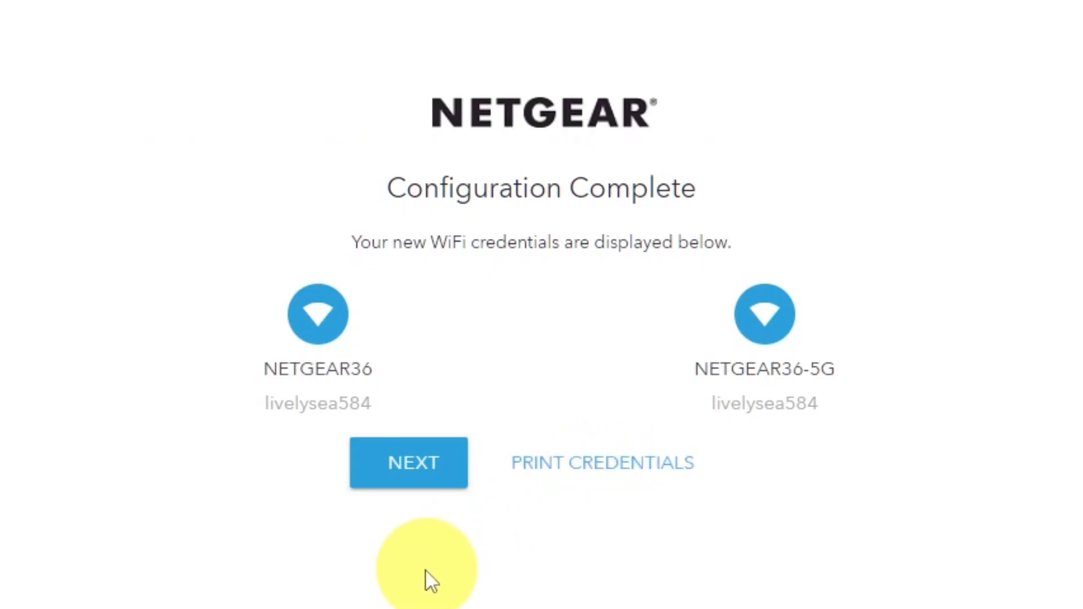
- Continue past Configuration Complete and the firmware check, then dismiss the product registration overlay
{"action": "left_click", "coordinate": [407, 473]}
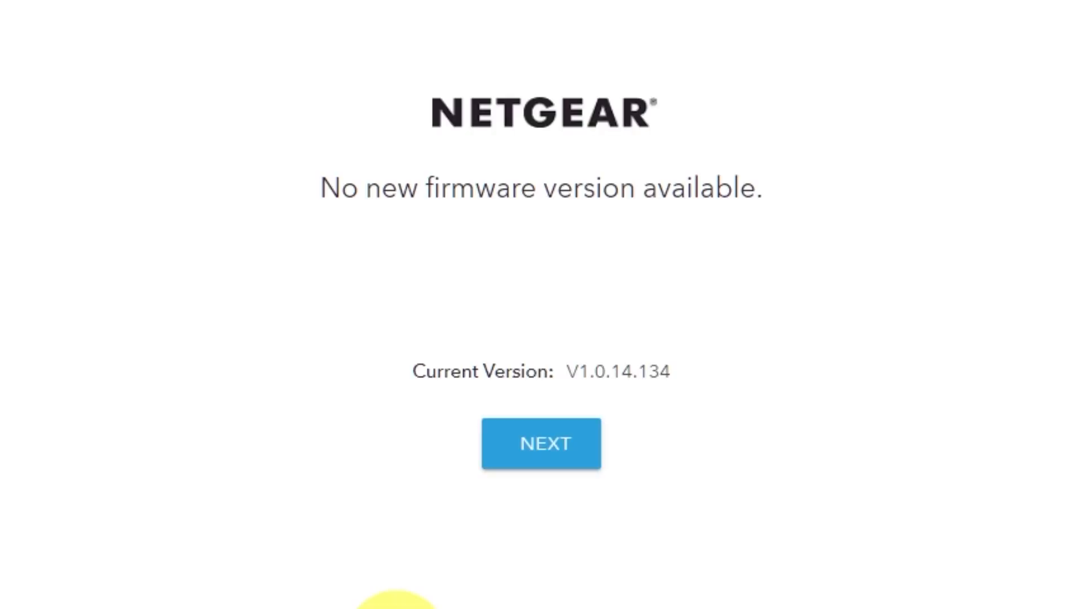
{"action": "left_click", "coordinate": [562, 454]}
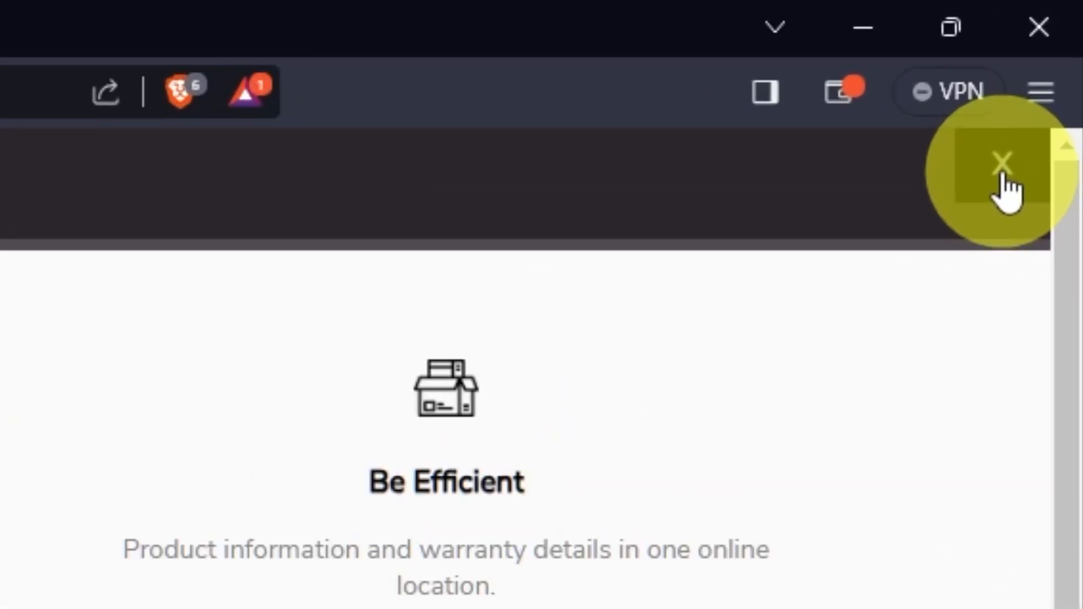
{"action": "left_click", "coordinate": [1003, 169]}
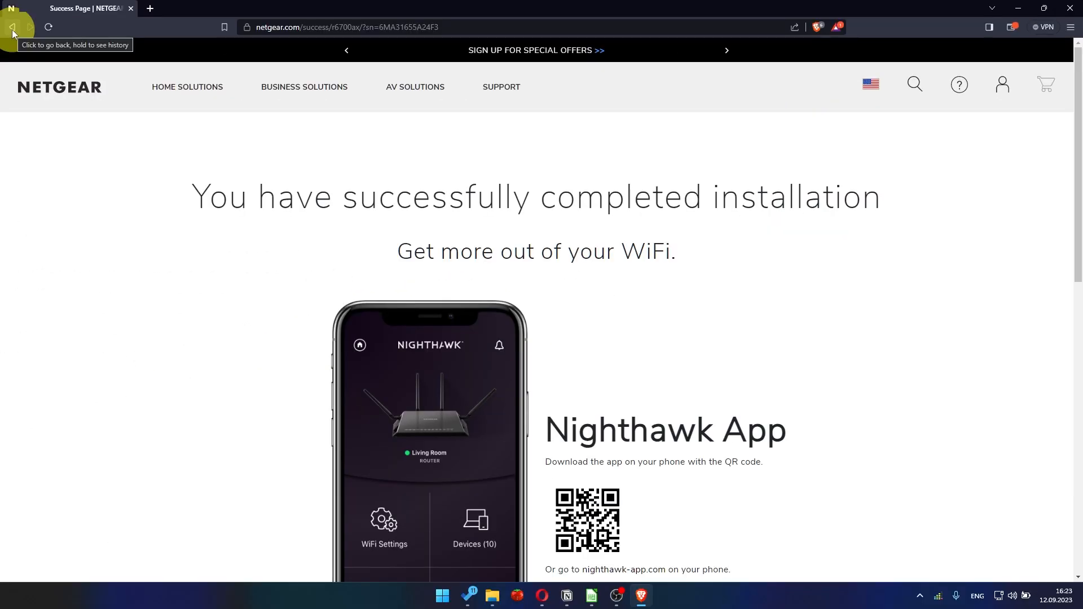
{"action": "left_click", "coordinate": [286, 26]}
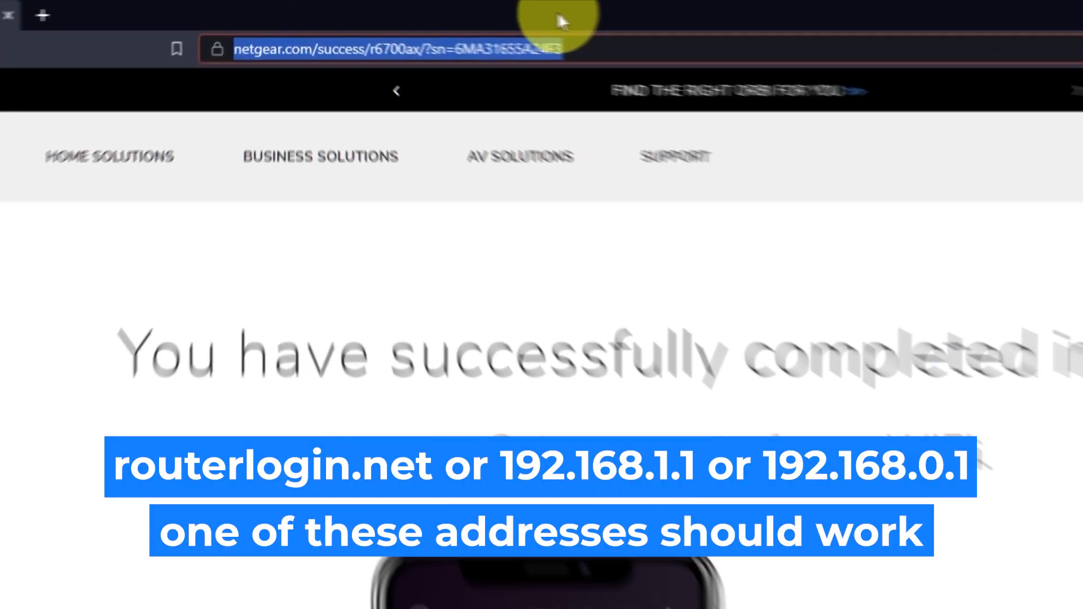
- Reload 192.168.1.1, sign in as admin, and dismiss the NETGEAR Armor promotion
{"action": "key", "text": "BackSpace"}
{"action": "type", "text": "192.168.1.1"}
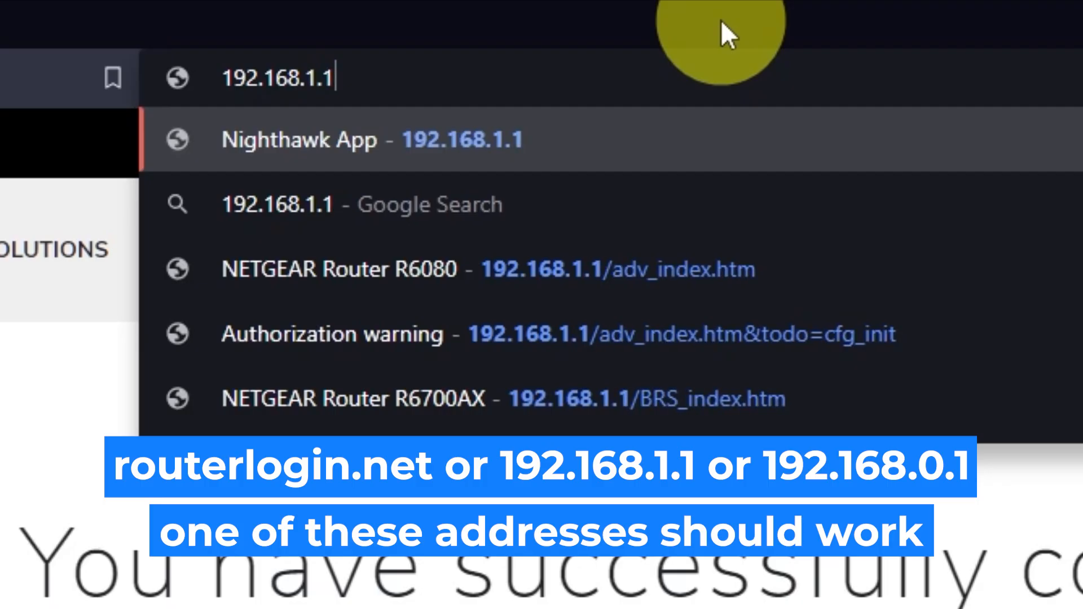
{"action": "key", "text": "Return"}
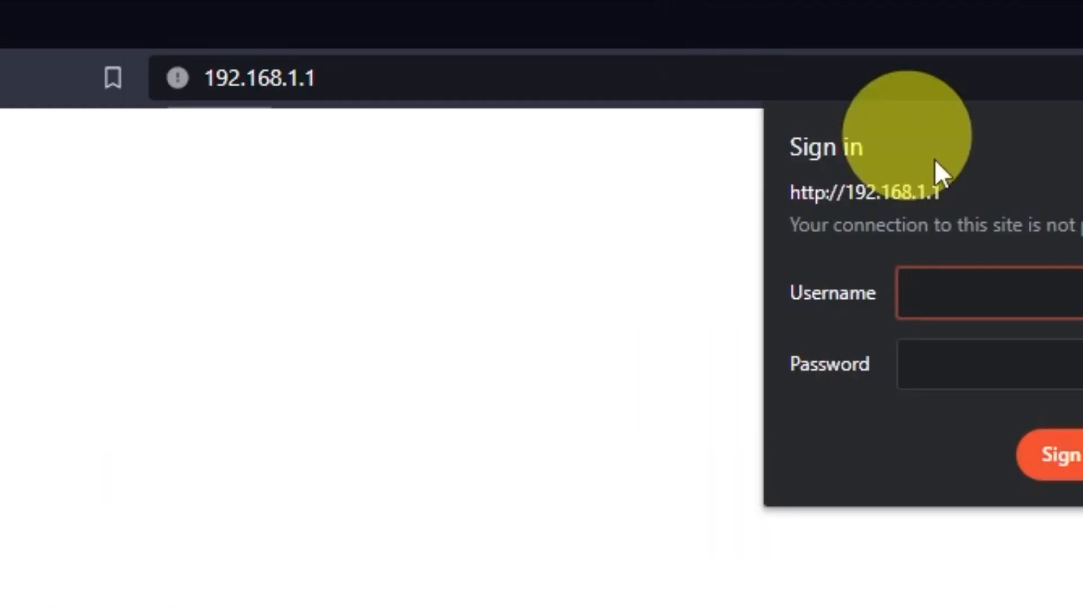
{"action": "type", "text": "admi"}
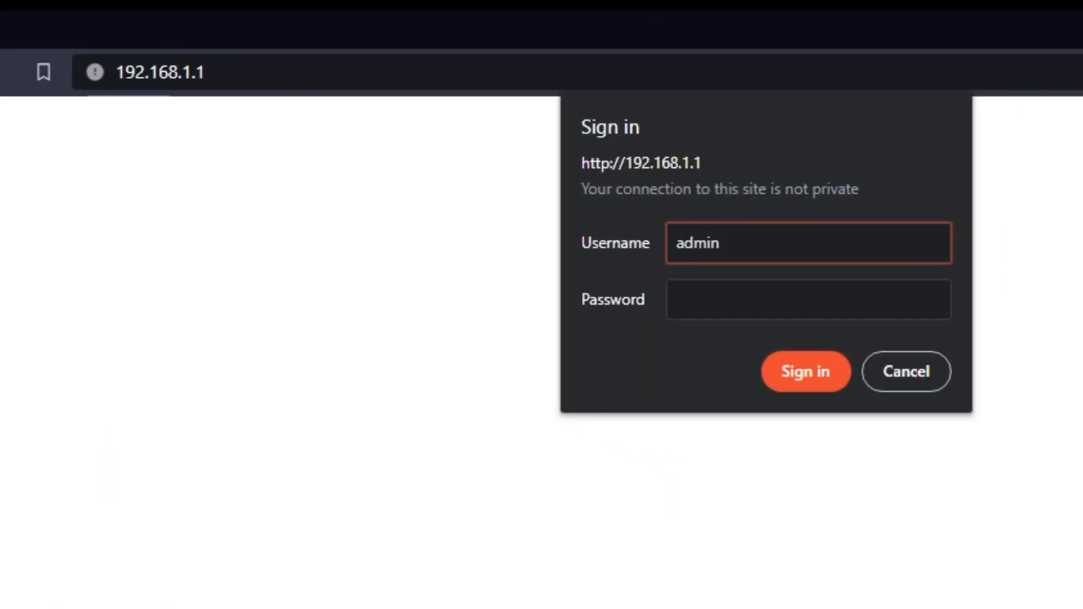
{"action": "type", "text": "n"}
{"action": "key", "text": "Tab"}
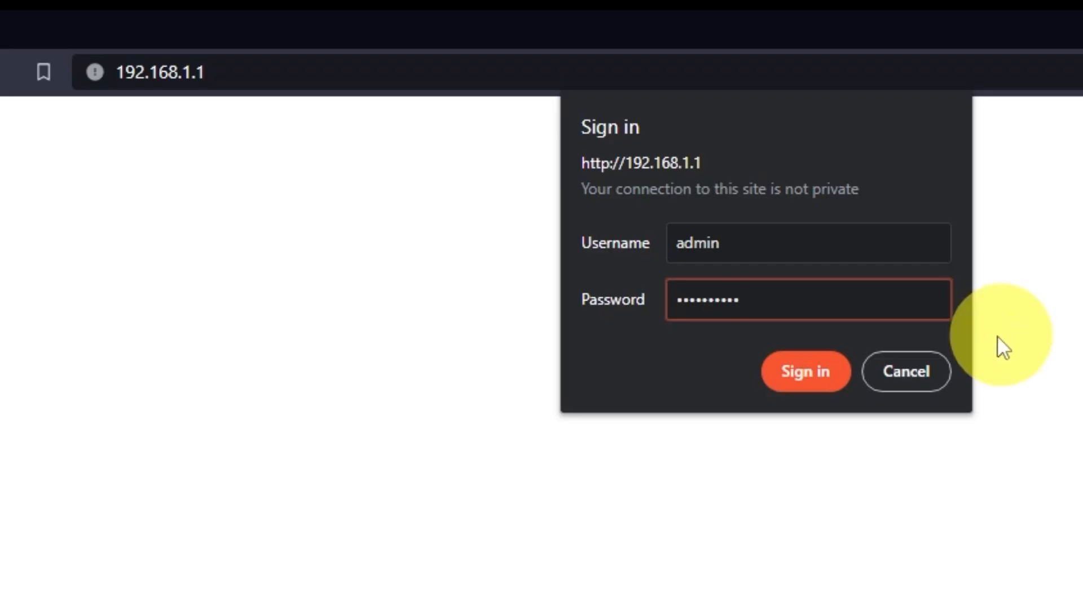
{"action": "left_click", "coordinate": [796, 374]}
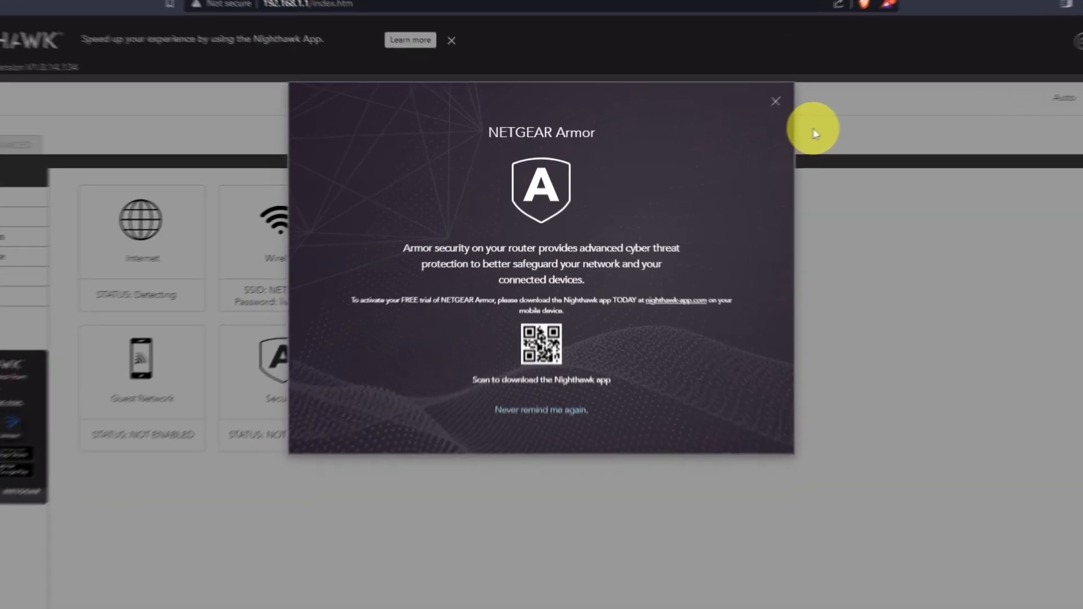
{"action": "left_click", "coordinate": [854, 81]}
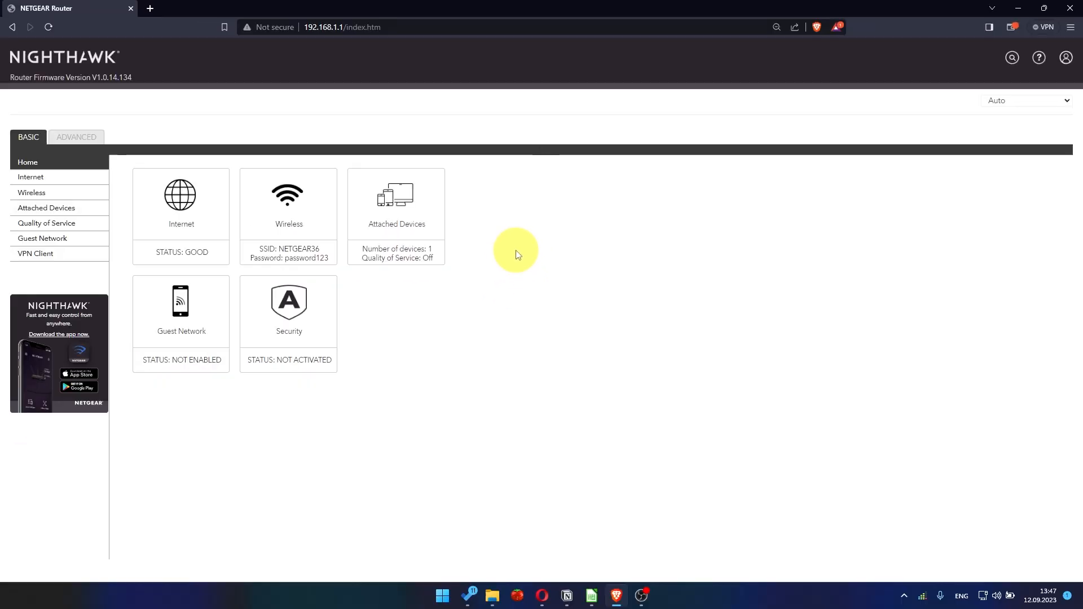
- Browse the interface language list and close it without changing the language
{"action": "left_click", "coordinate": [1023, 102]}
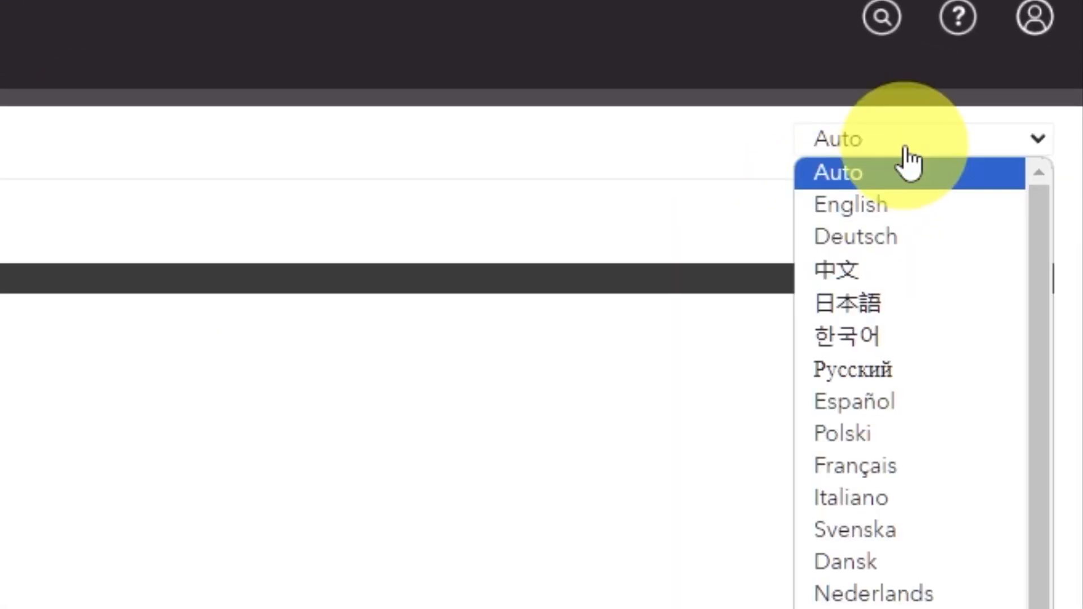
{"action": "scroll", "coordinate": [922, 392], "scroll_direction": "down", "scroll_amount": 2}
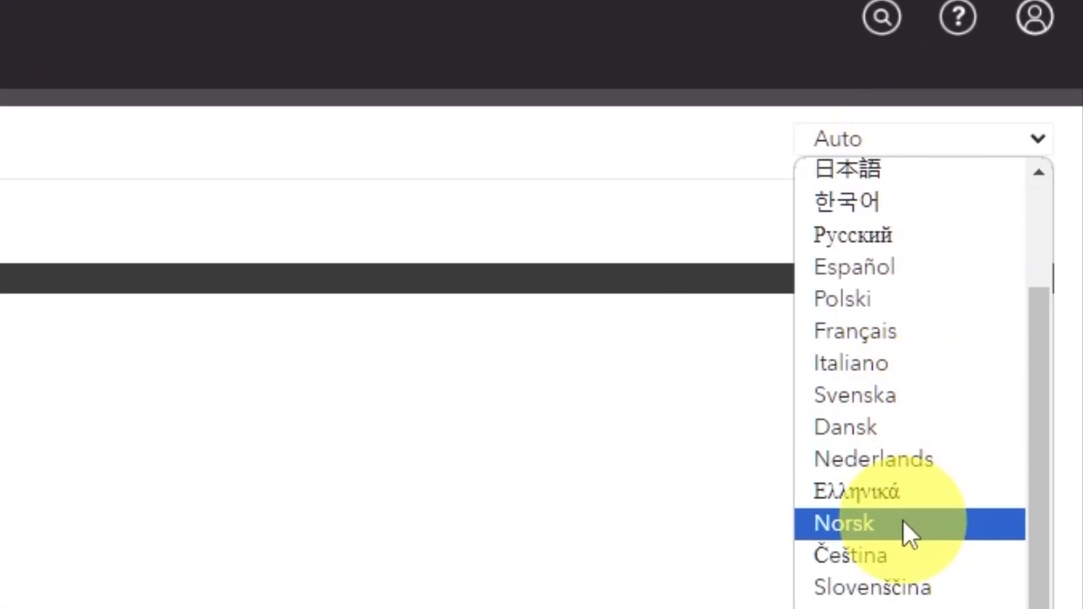
{"action": "scroll", "coordinate": [909, 535], "scroll_direction": "up", "scroll_amount": 2}
{"action": "left_click", "coordinate": [249, 395]}
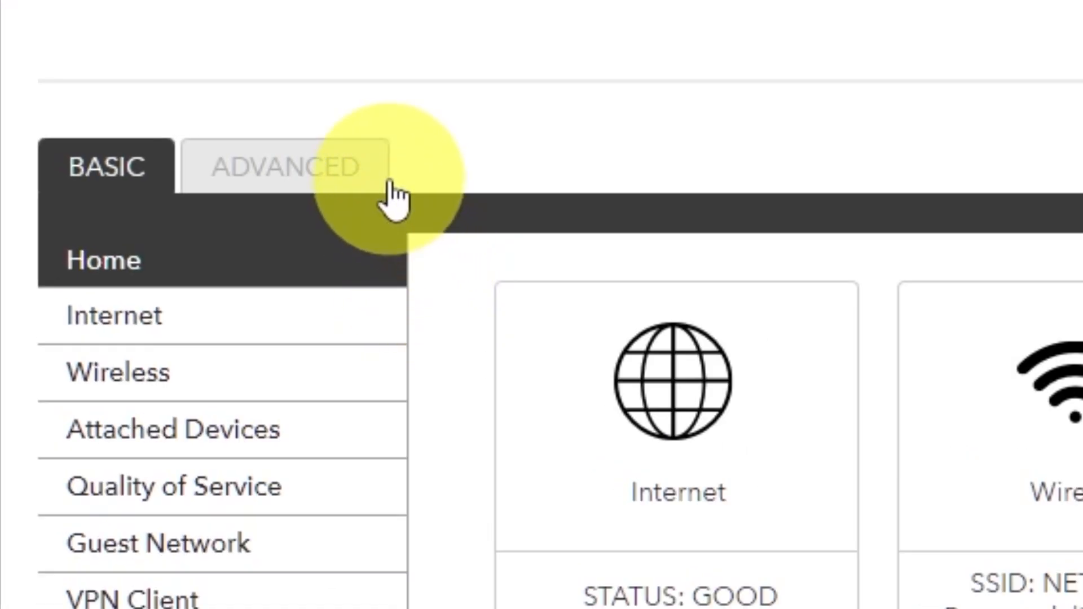
- Run the ADVANCED Setup Wizard choosing 'No. I want to configure the router myself.'
{"action": "left_click", "coordinate": [362, 182]}
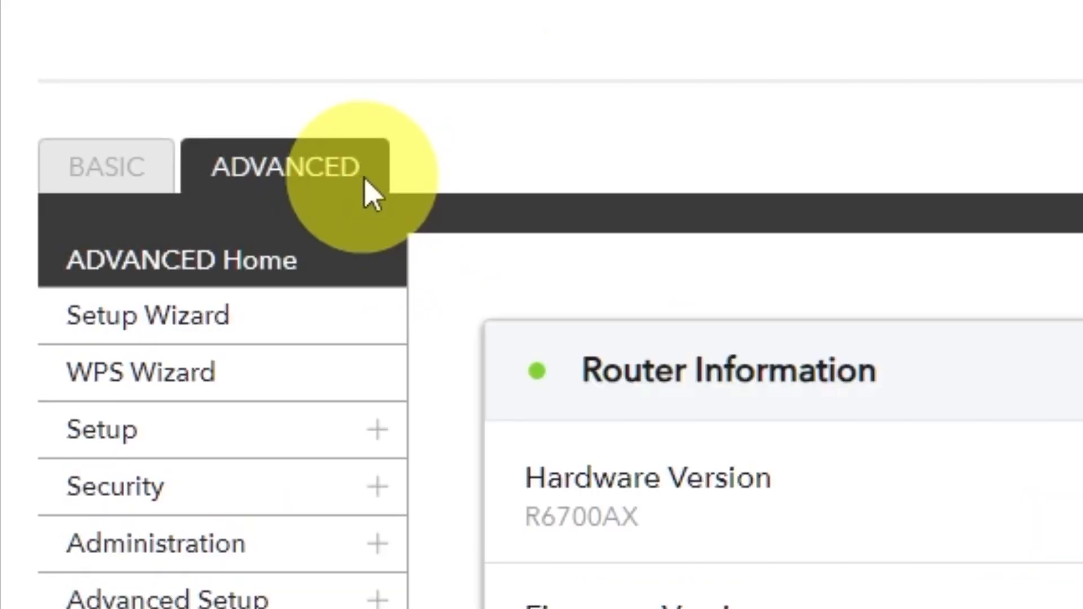
{"action": "left_click", "coordinate": [304, 351]}
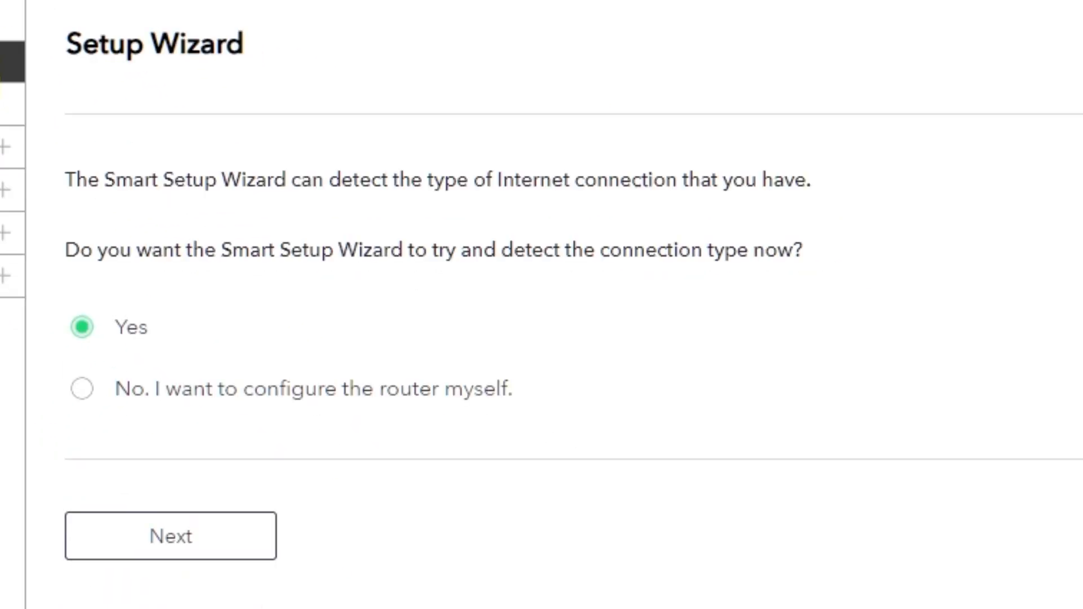
{"action": "left_click", "coordinate": [83, 391]}
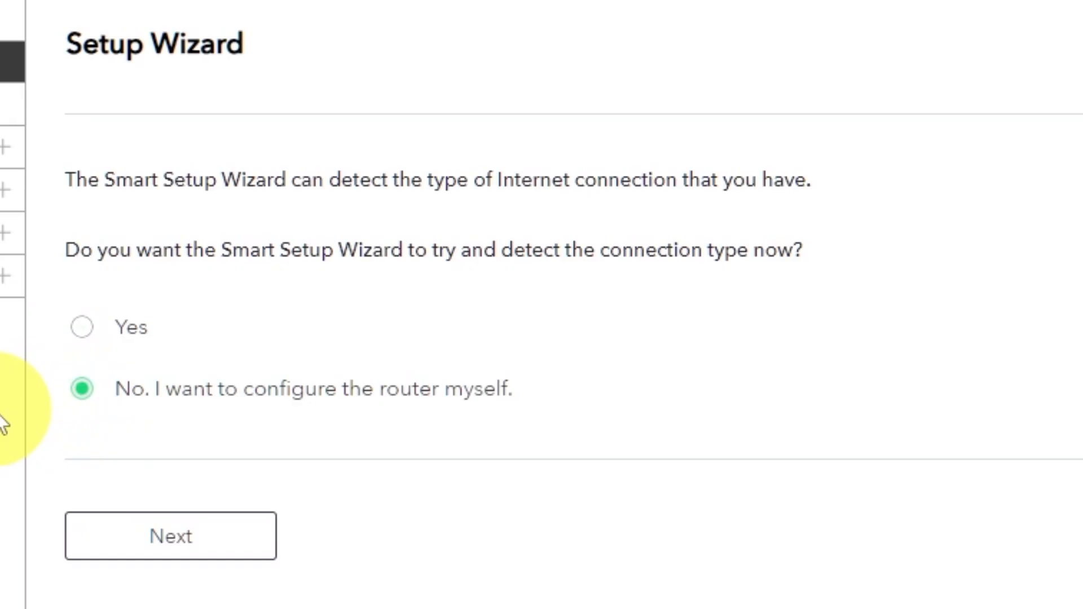
{"action": "left_click", "coordinate": [198, 556]}
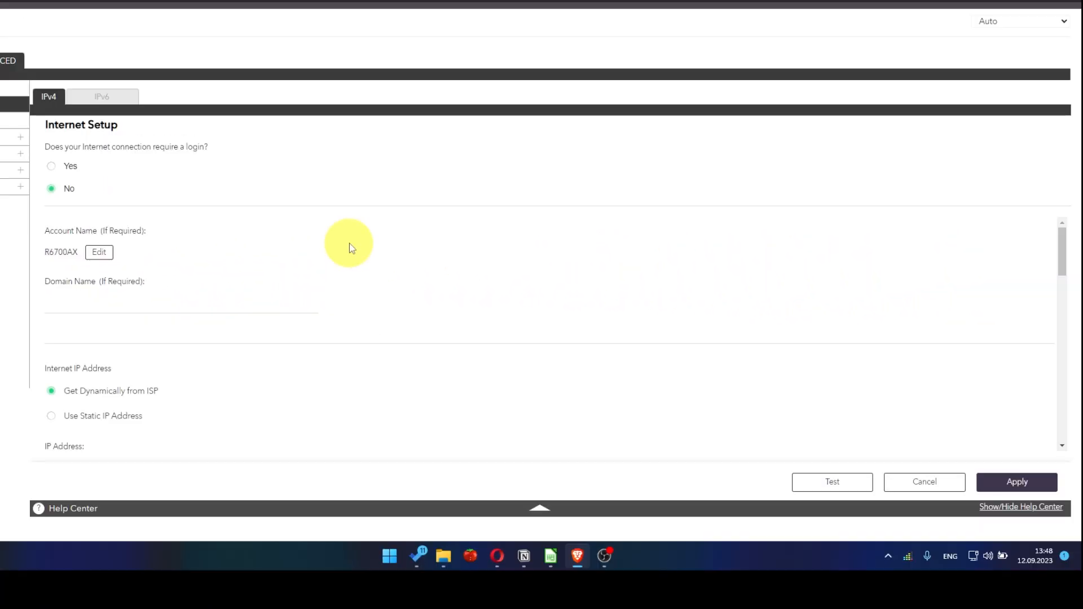
- Set the DNS address to Get Automatically from ISP and apply the Internet Setup changes
{"action": "scroll", "coordinate": [351, 248], "scroll_direction": "down", "scroll_amount": 2}
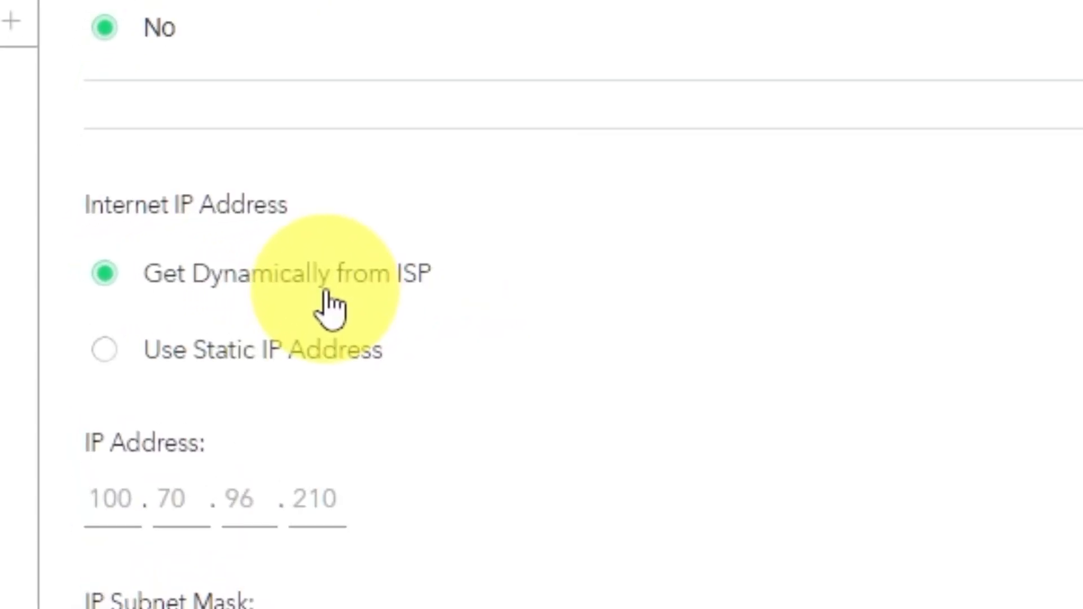
{"action": "scroll", "coordinate": [330, 307], "scroll_direction": "down", "scroll_amount": 3}
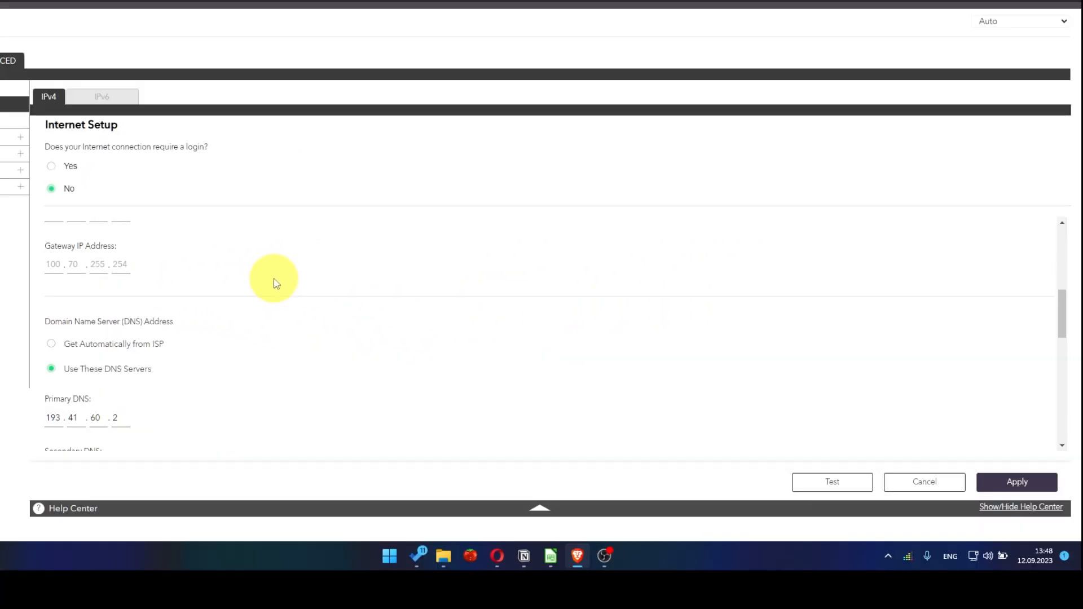
{"action": "scroll", "coordinate": [279, 283], "scroll_direction": "down", "scroll_amount": 1}
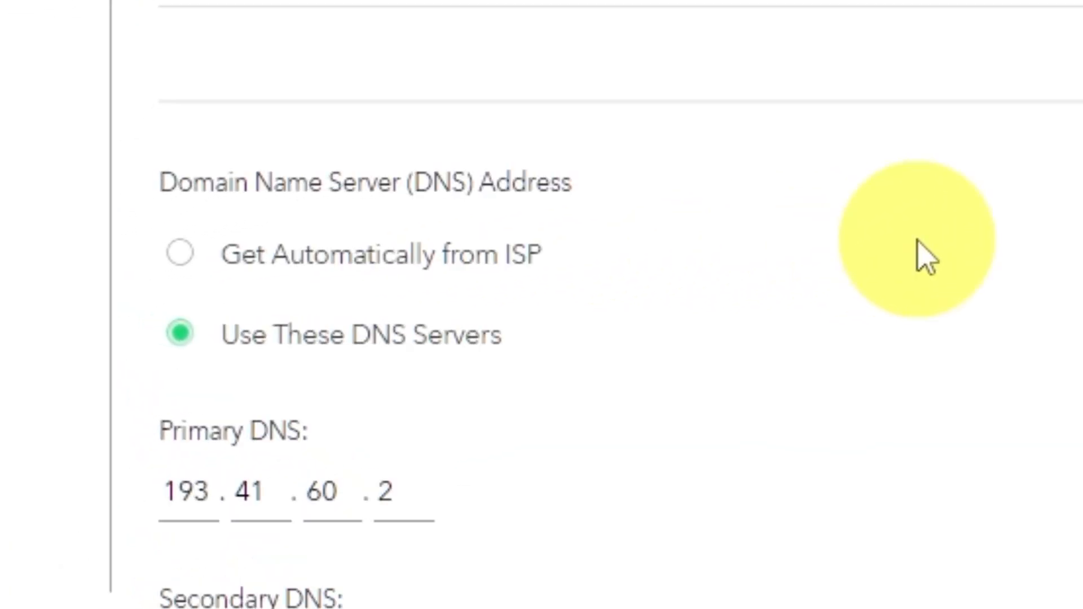
{"action": "left_click", "coordinate": [181, 255]}
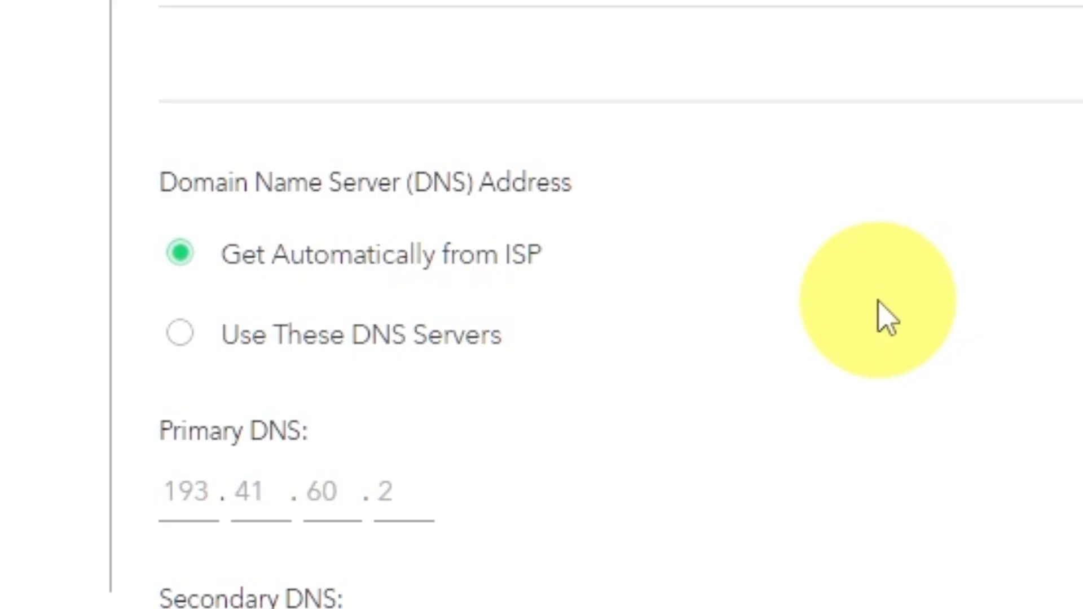
{"action": "scroll", "coordinate": [698, 294], "scroll_direction": "down", "scroll_amount": 3}
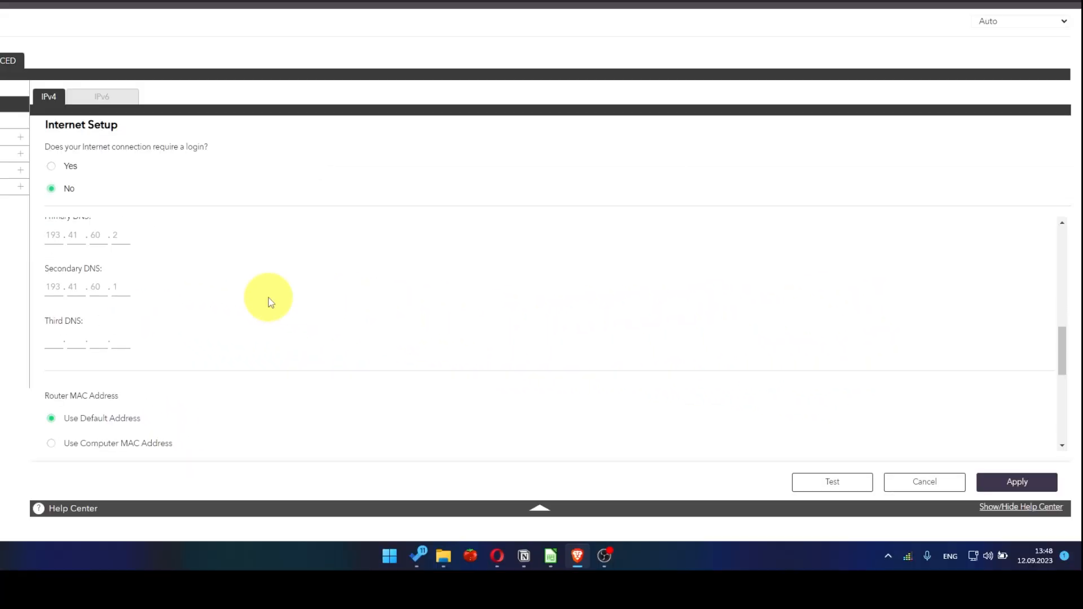
{"action": "scroll", "coordinate": [270, 303], "scroll_direction": "down", "scroll_amount": 1}
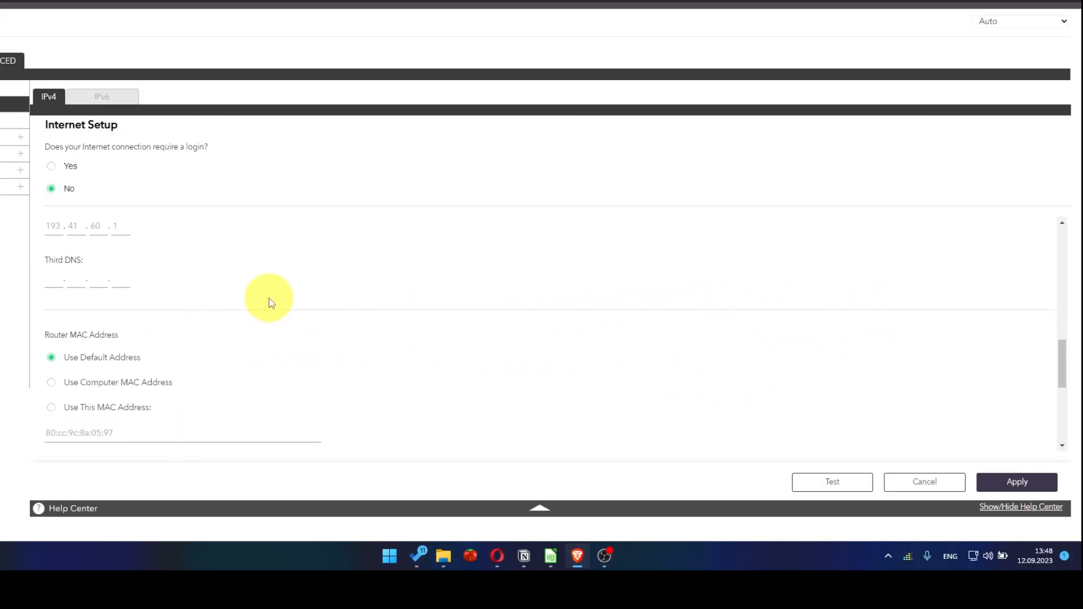
{"action": "scroll", "coordinate": [271, 303], "scroll_direction": "down", "scroll_amount": 1}
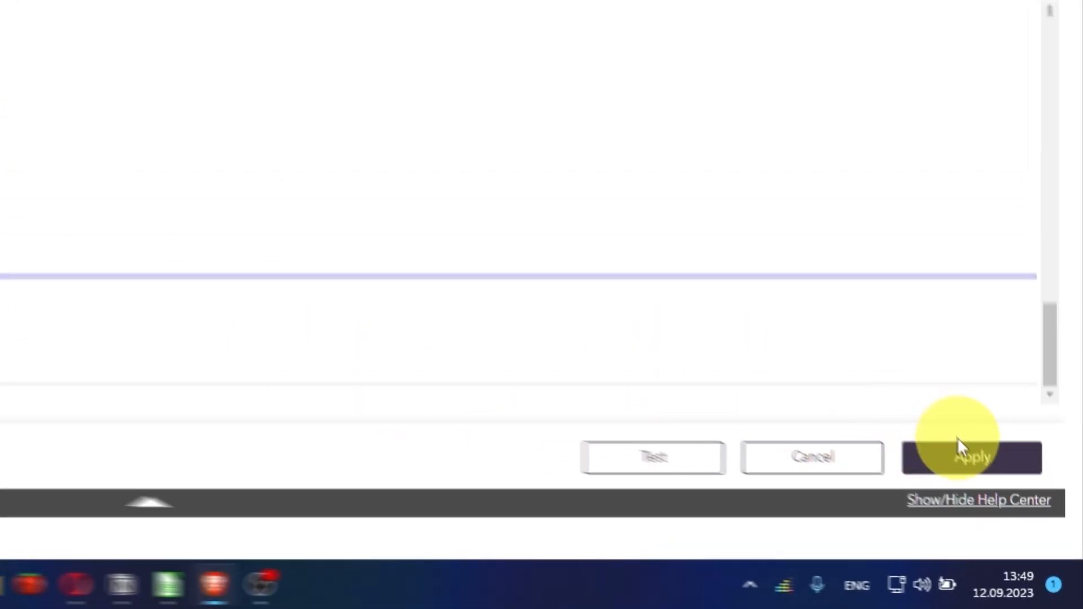
{"action": "left_click", "coordinate": [1014, 527]}
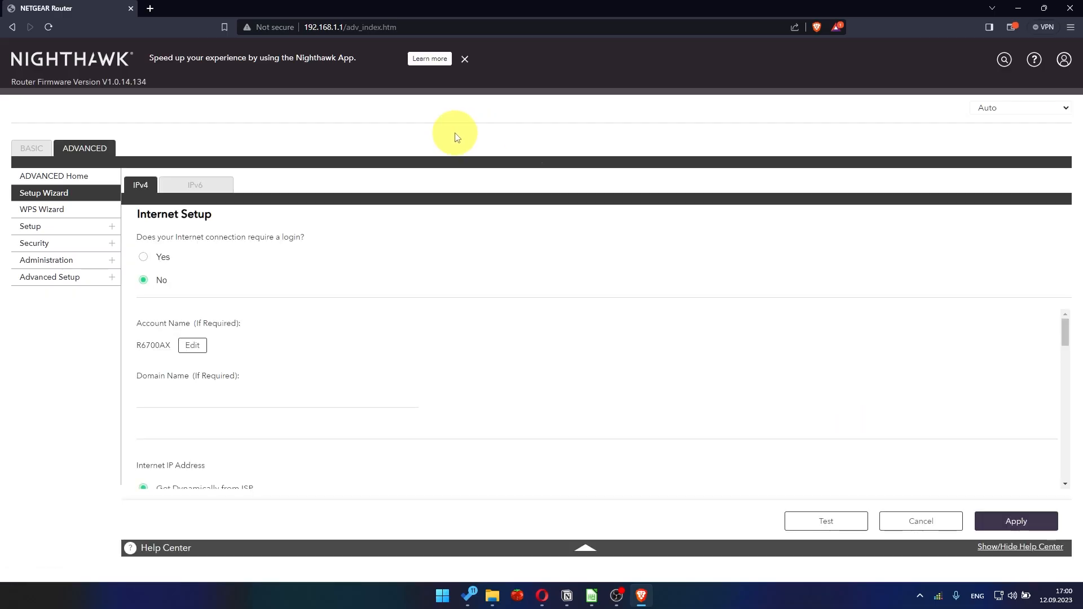
- Sign back into the router as admin from the ADVANCED section
{"action": "left_click", "coordinate": [89, 150]}
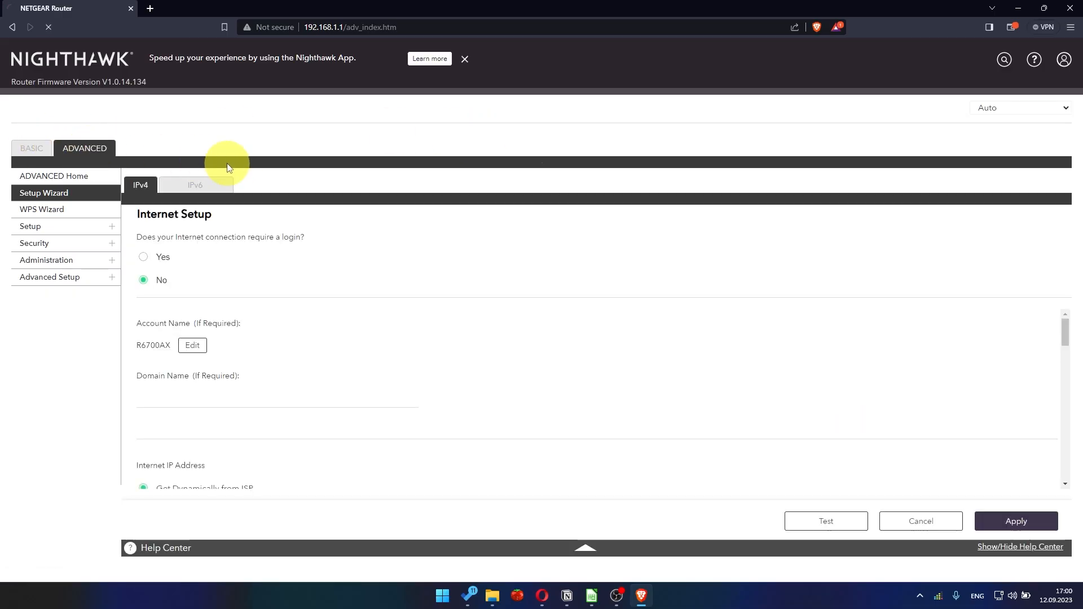
{"action": "type", "text": "admin"}
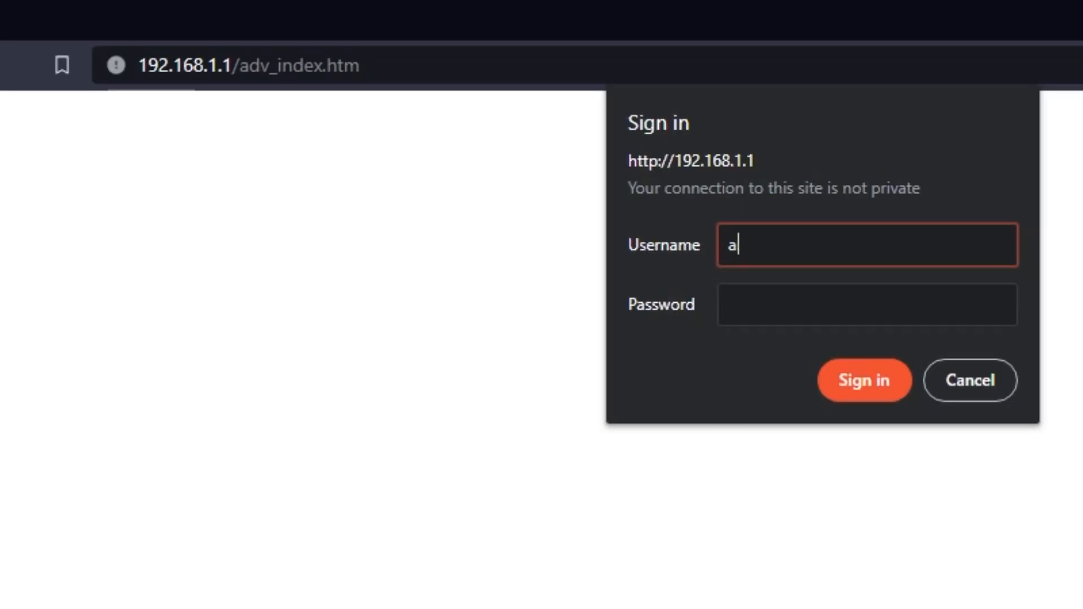
{"action": "key", "text": "Tab"}
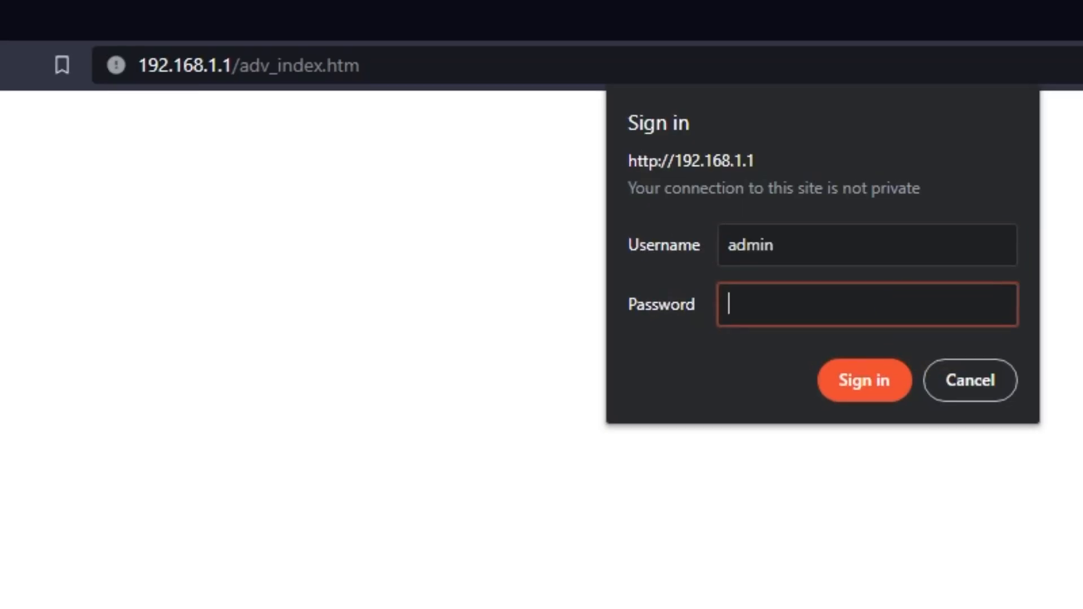
{"action": "key", "text": "Return"}
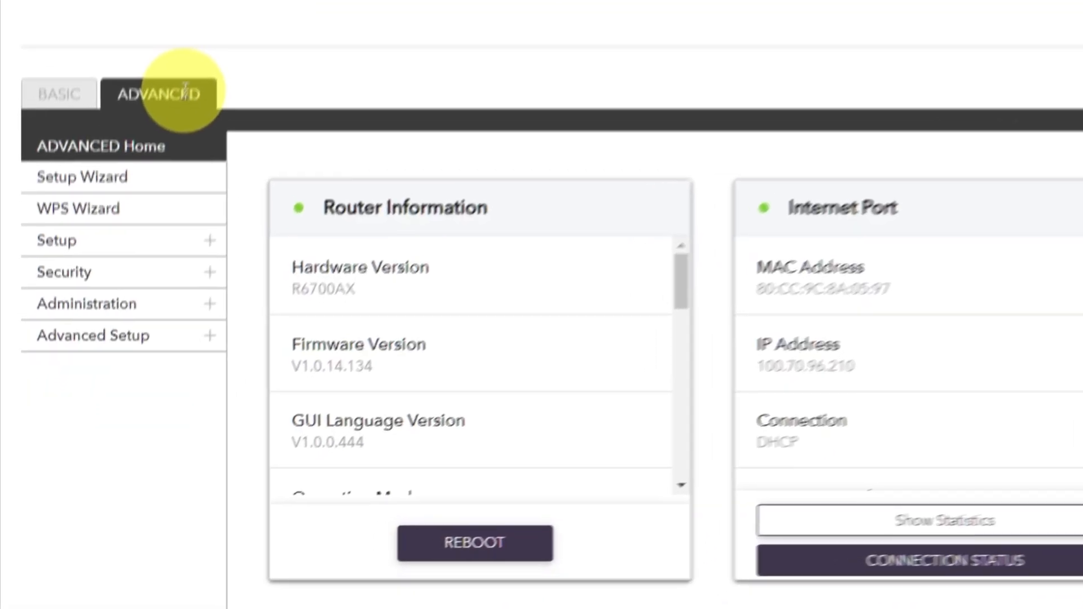
- Reboot the router from ADVANCED Home and confirm with Yes
{"action": "left_click", "coordinate": [162, 178]}
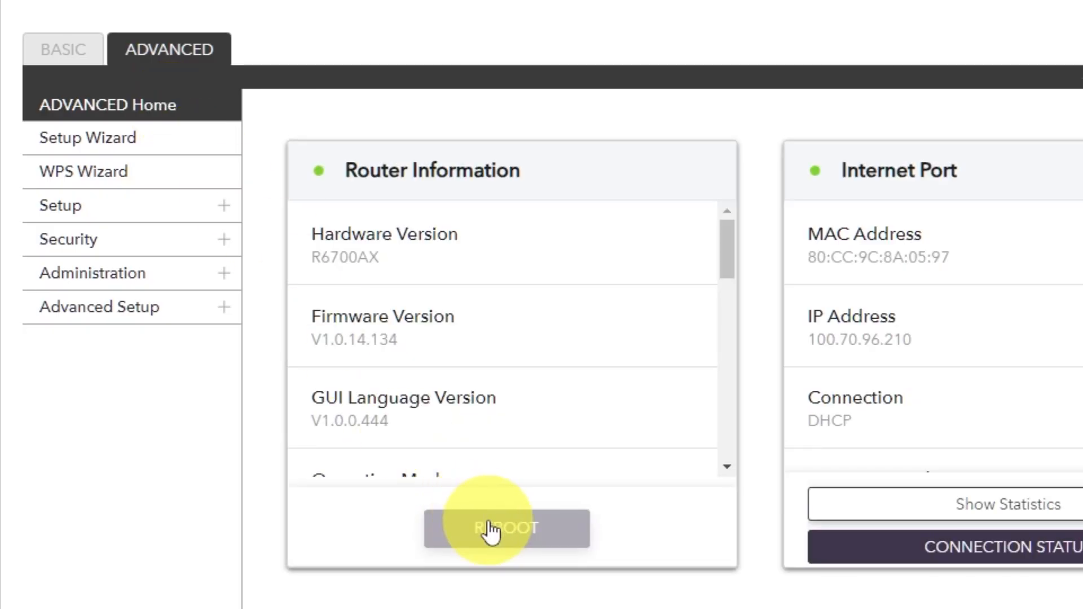
{"action": "left_click", "coordinate": [490, 524]}
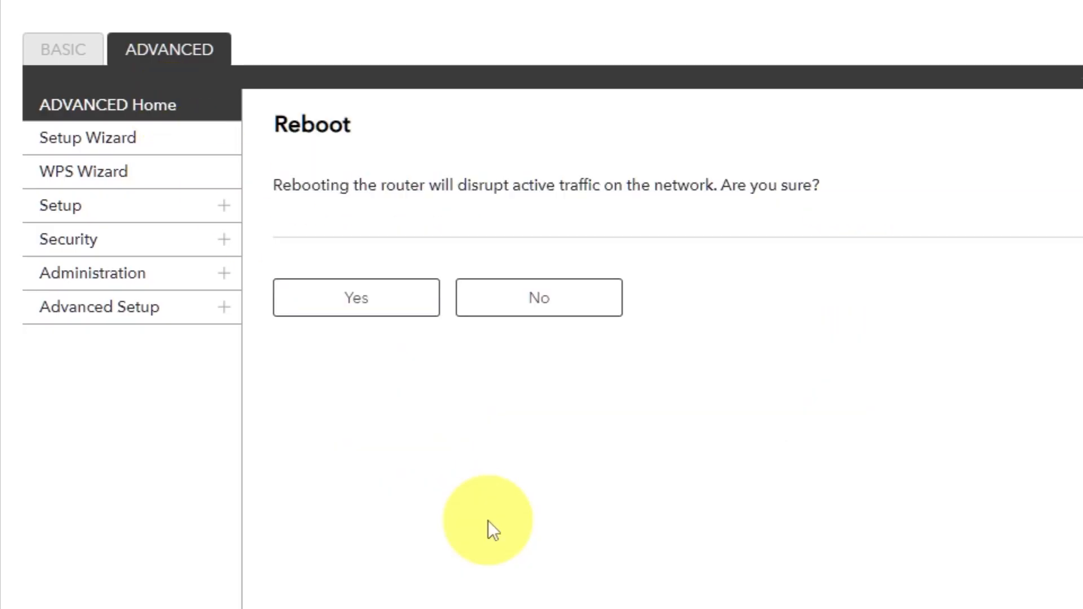
{"action": "left_click", "coordinate": [358, 311]}
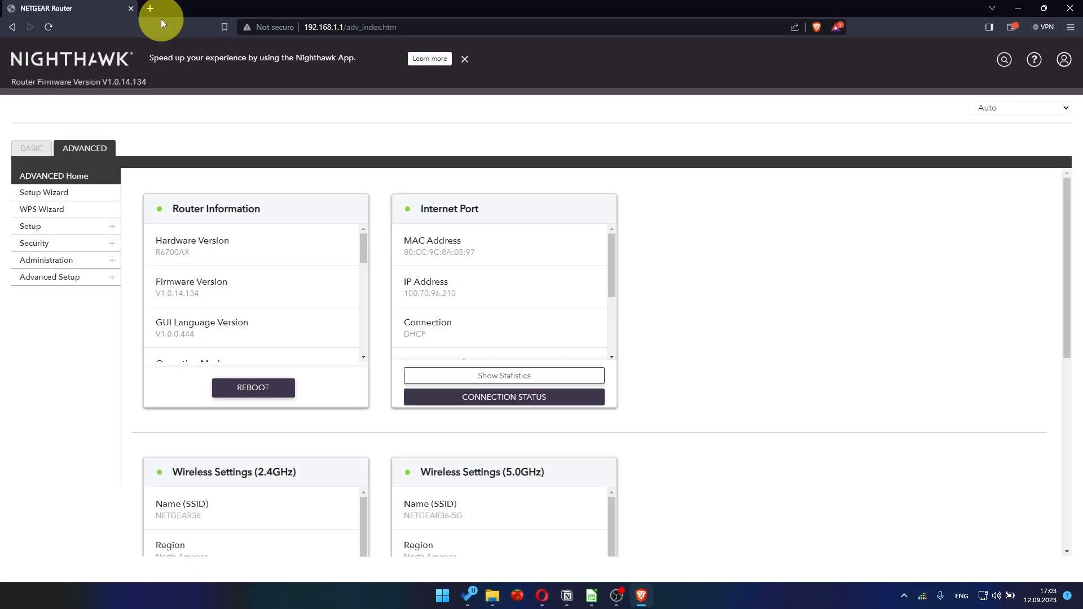
- Test the internet with a YouTube search, then sign back in as admin and dismiss Armor
{"action": "left_click", "coordinate": [151, 9]}
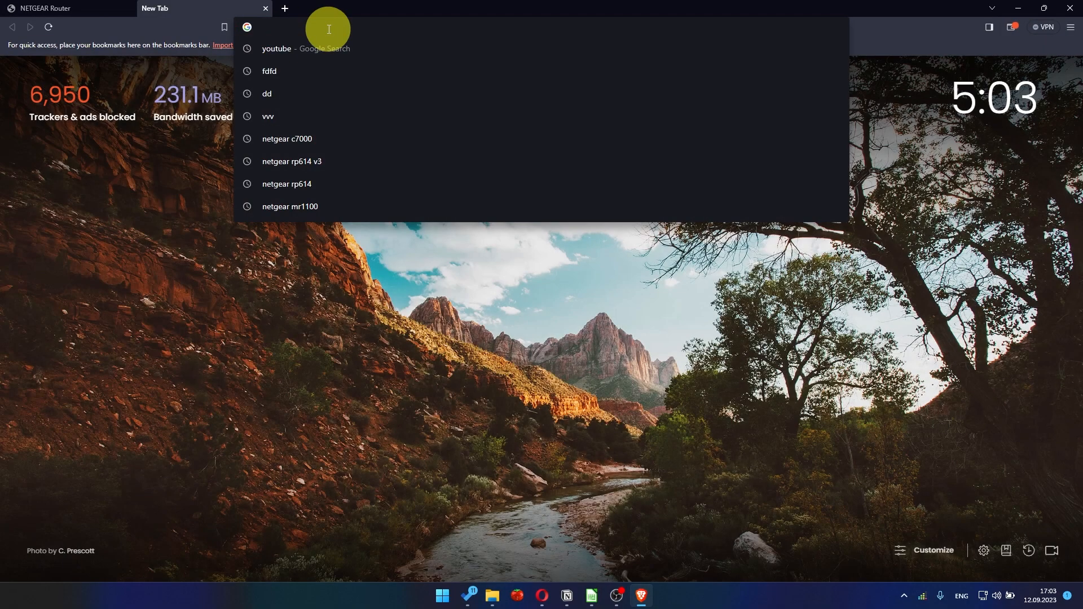
{"action": "left_click", "coordinate": [306, 49]}
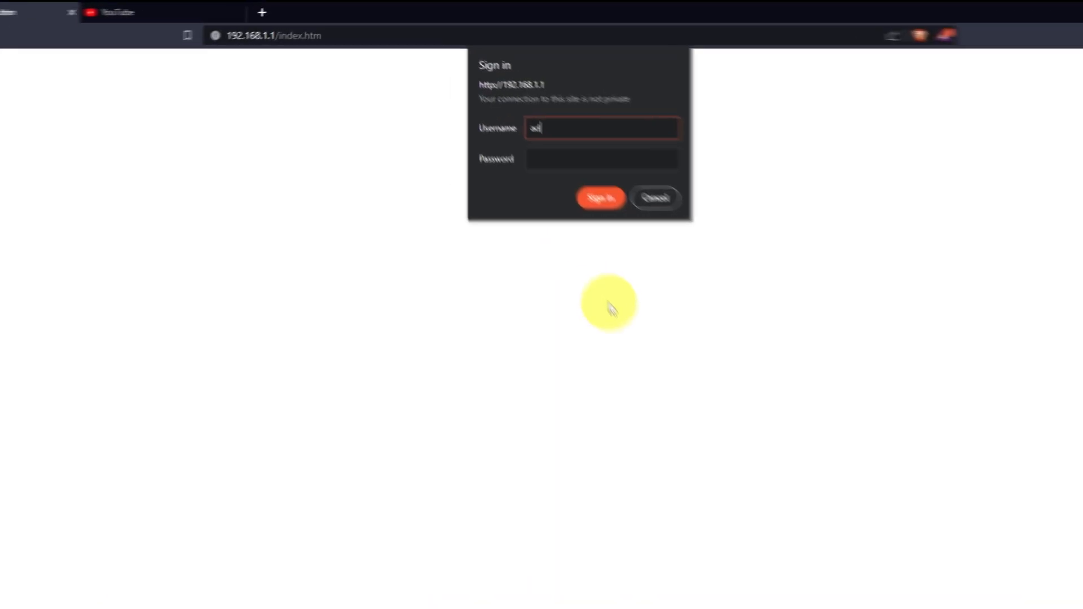
{"action": "type", "text": "min"}
{"action": "key", "text": "Tab"}
{"action": "type", "text": "ad"}
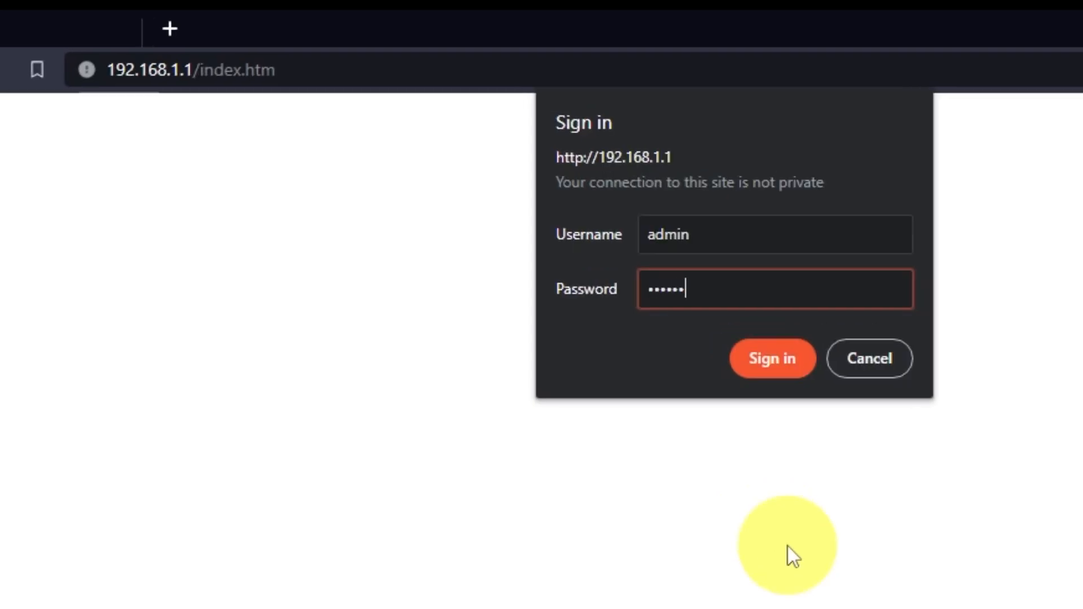
{"action": "type", "text": "••••••••"}
{"action": "left_click", "coordinate": [784, 363]}
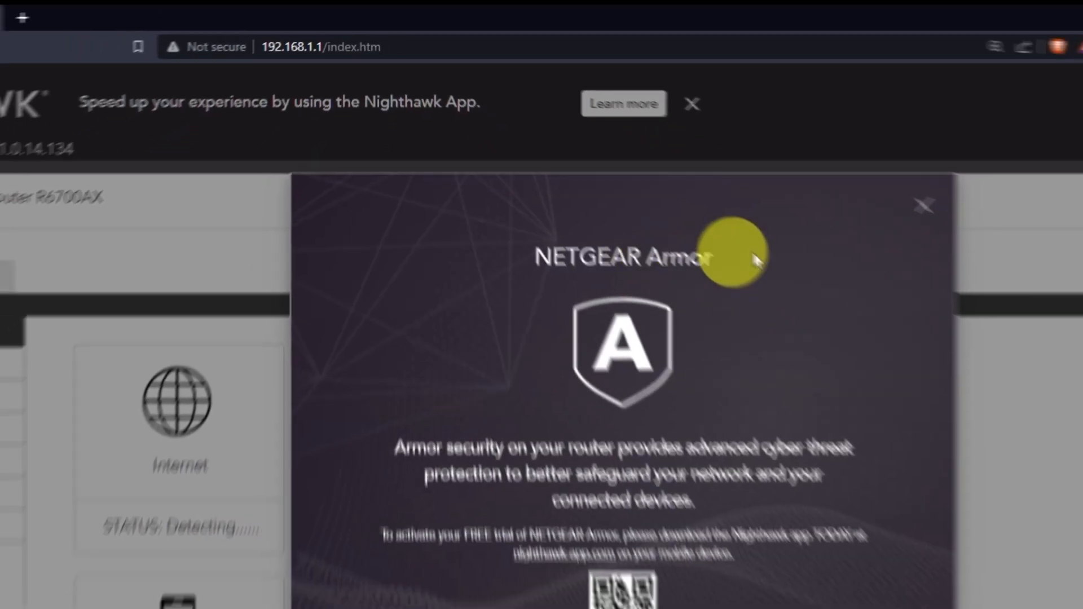
{"action": "left_click", "coordinate": [924, 206]}
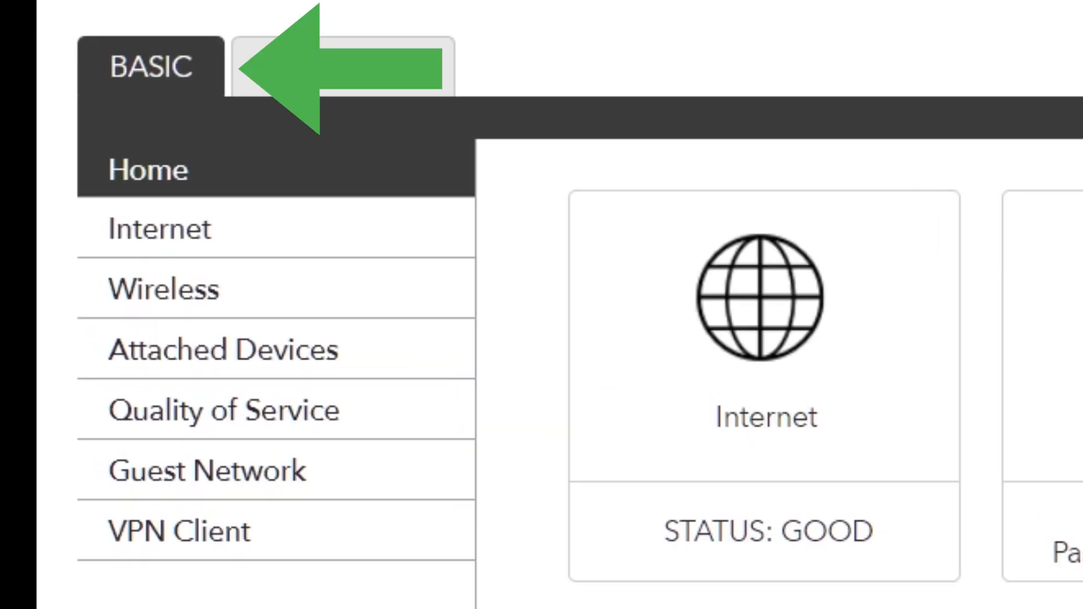
- On the Internet page, set Router MAC Address to Use Computer MAC Address and apply
{"action": "left_click", "coordinate": [282, 236]}
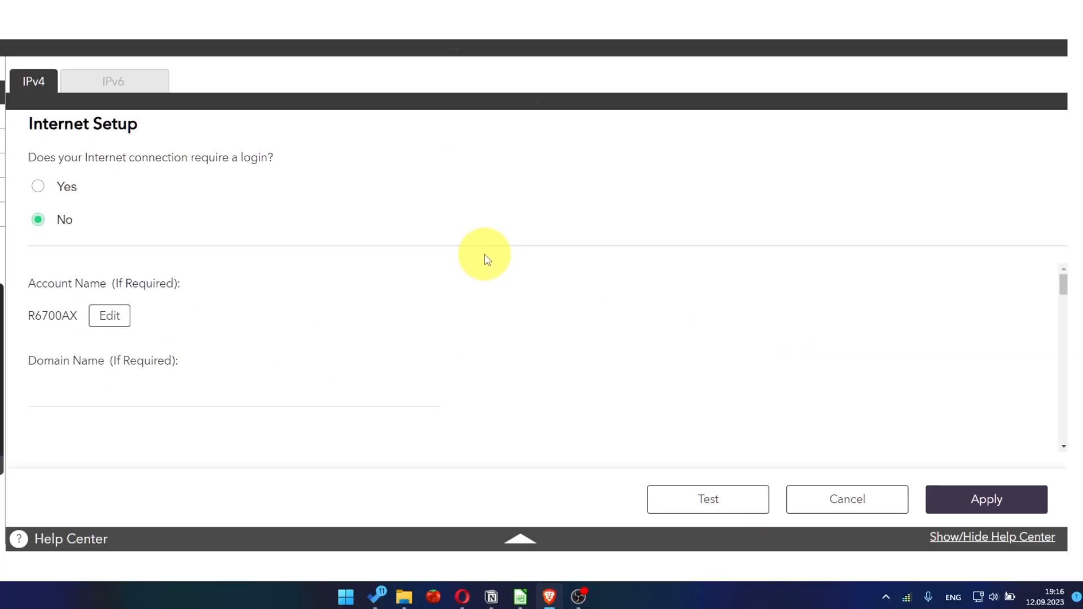
{"action": "scroll", "coordinate": [511, 354], "scroll_direction": "down", "scroll_amount": 10}
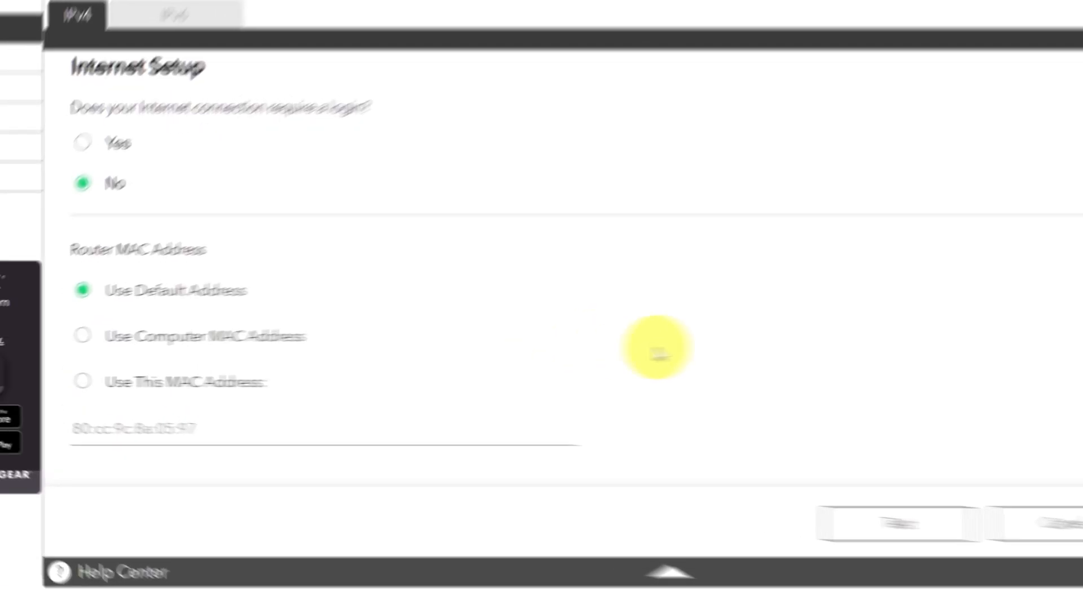
{"action": "left_click", "coordinate": [259, 300]}
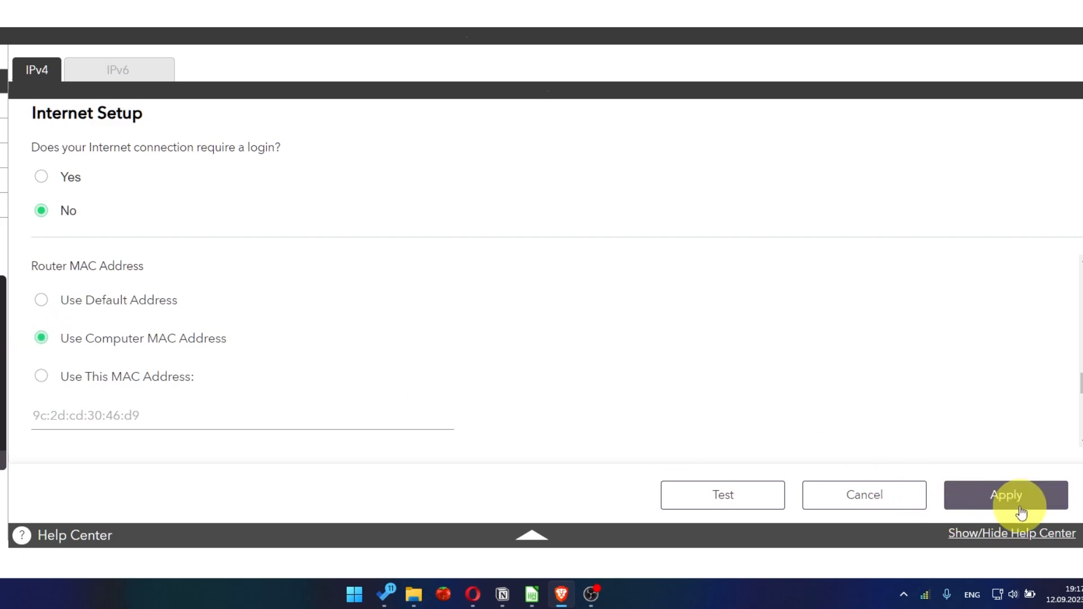
{"action": "left_click", "coordinate": [1026, 508]}
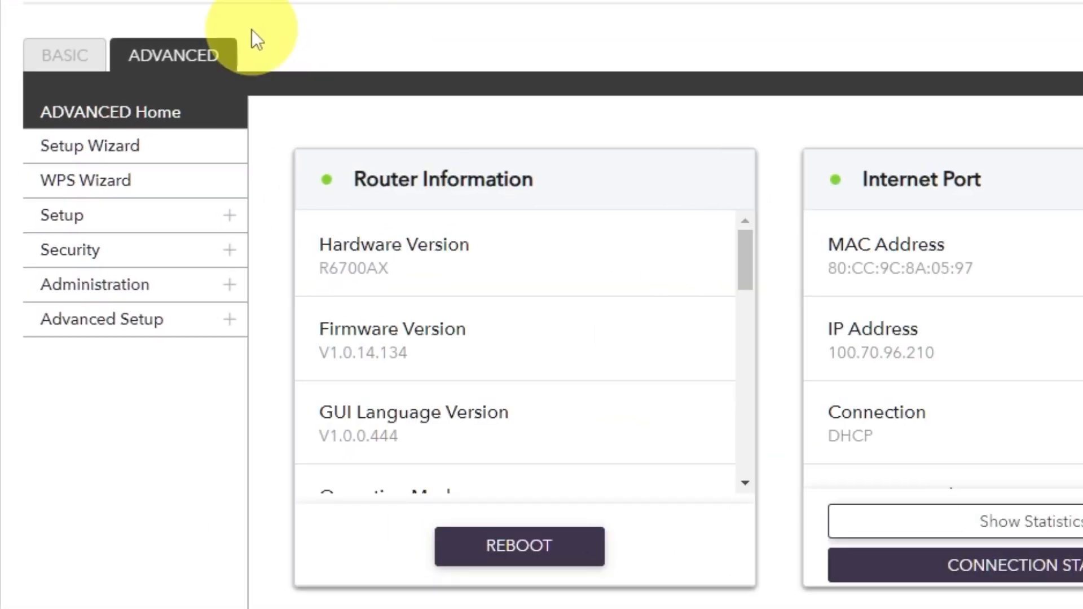
- Reboot the router from the ADVANCED Home dashboard and confirm with Yes
{"action": "left_click", "coordinate": [202, 52]}
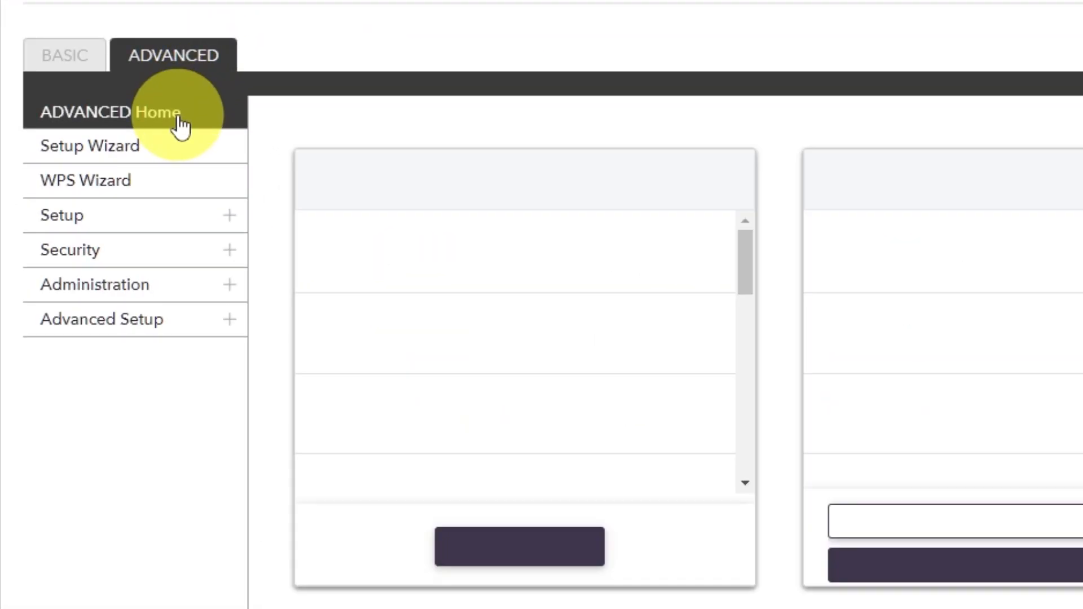
{"action": "left_click", "coordinate": [180, 120]}
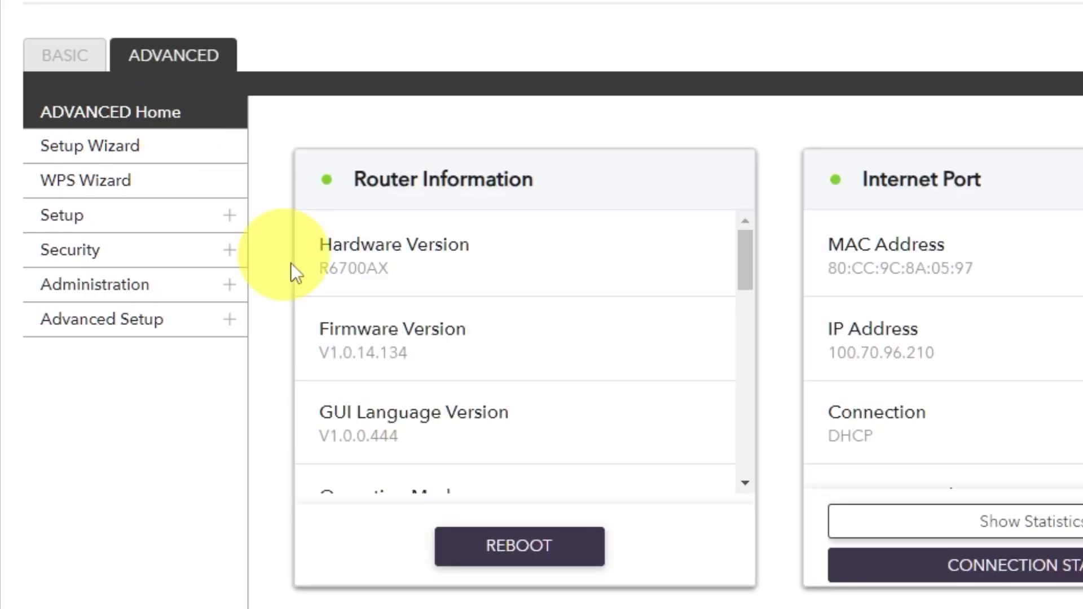
{"action": "left_click", "coordinate": [500, 543]}
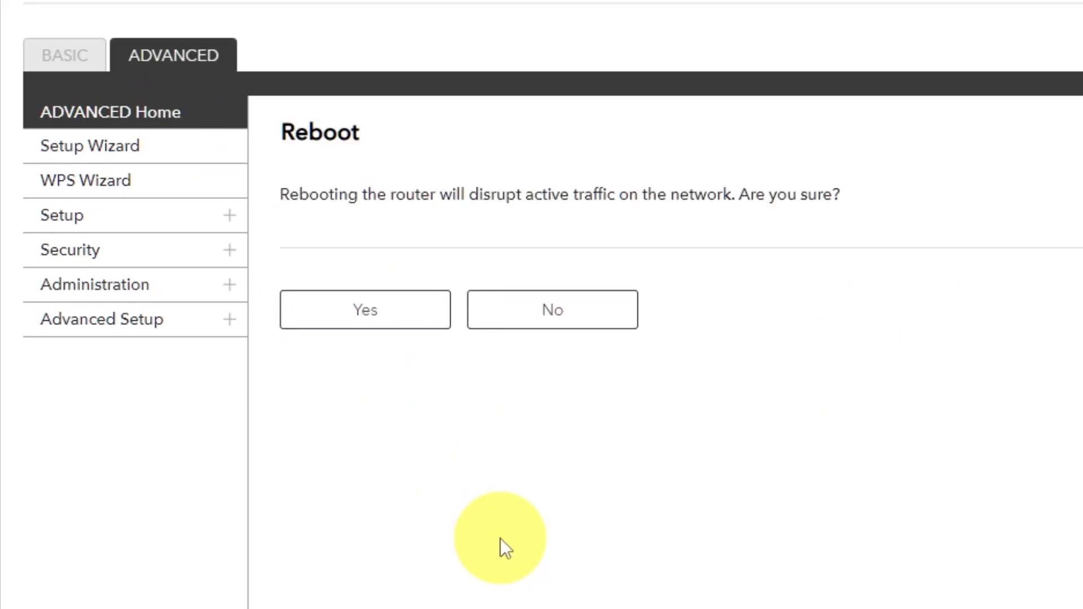
{"action": "left_click", "coordinate": [370, 320]}
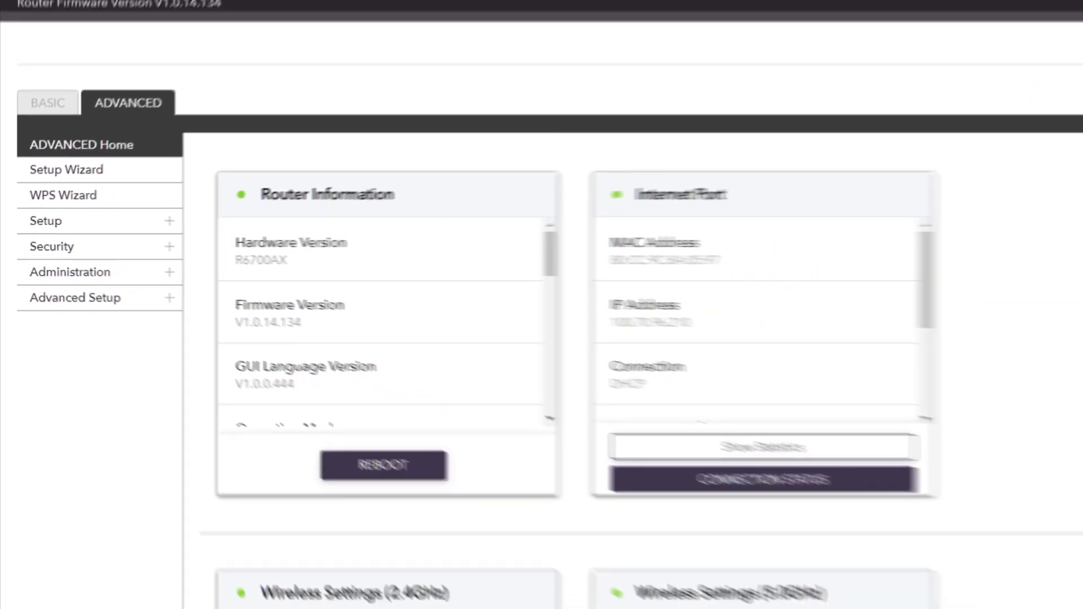
- In a new browser tab, search for youtube to test the internet connection
{"action": "left_click", "coordinate": [150, 9]}
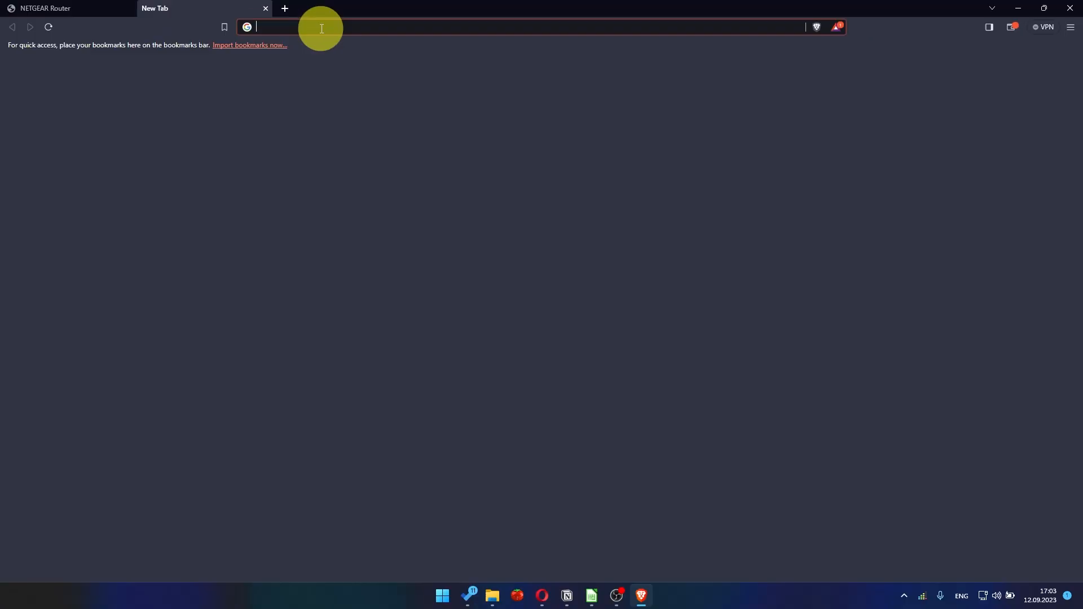
{"action": "left_click", "coordinate": [329, 29]}
{"action": "left_click", "coordinate": [308, 49]}
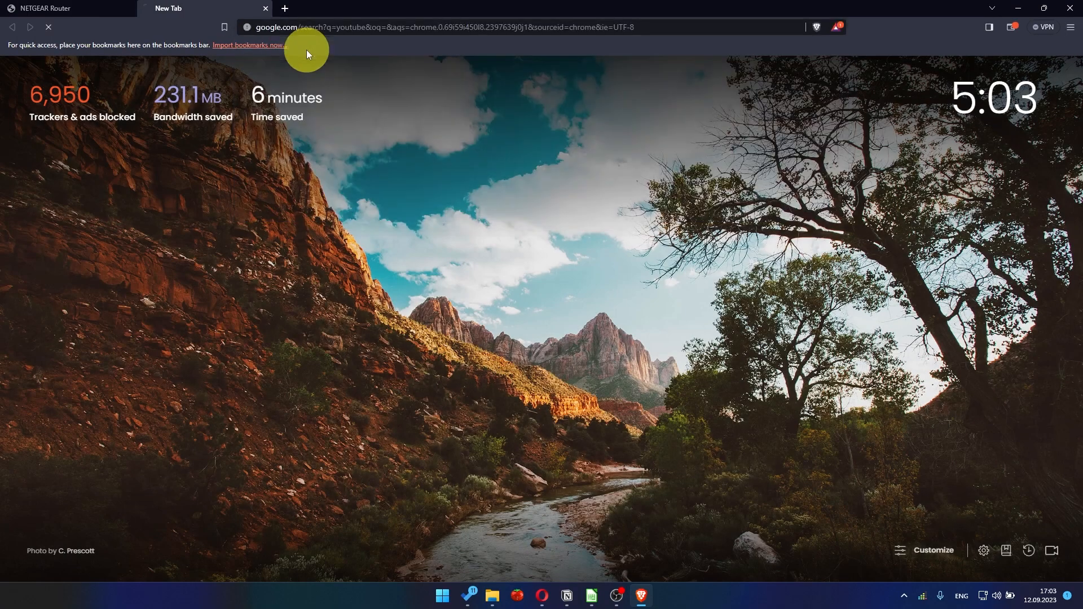